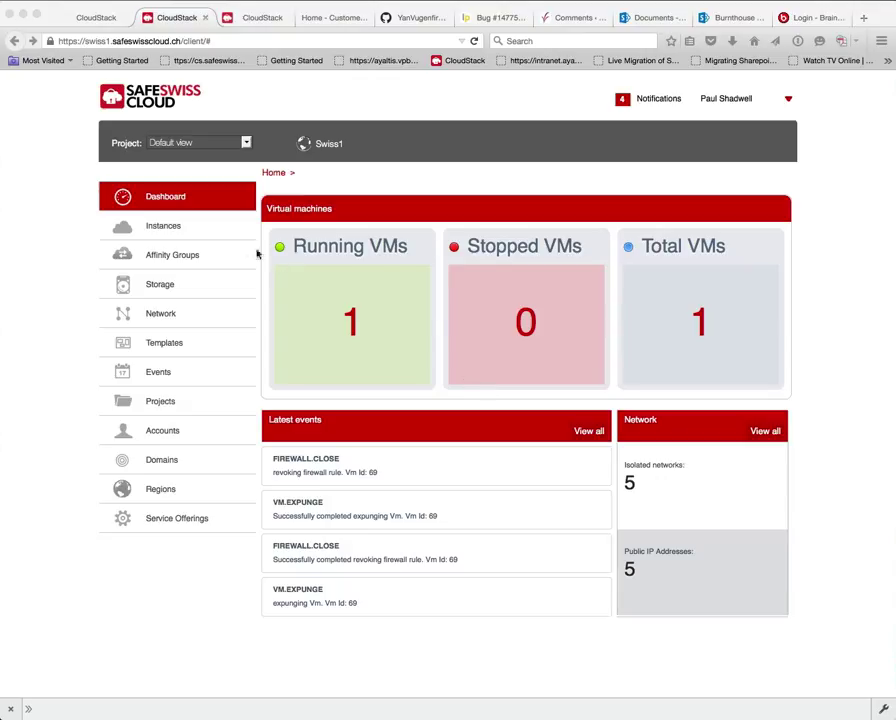
# - View the volumes currently attached to the Windows2012 instance
pyautogui.click(169, 231)
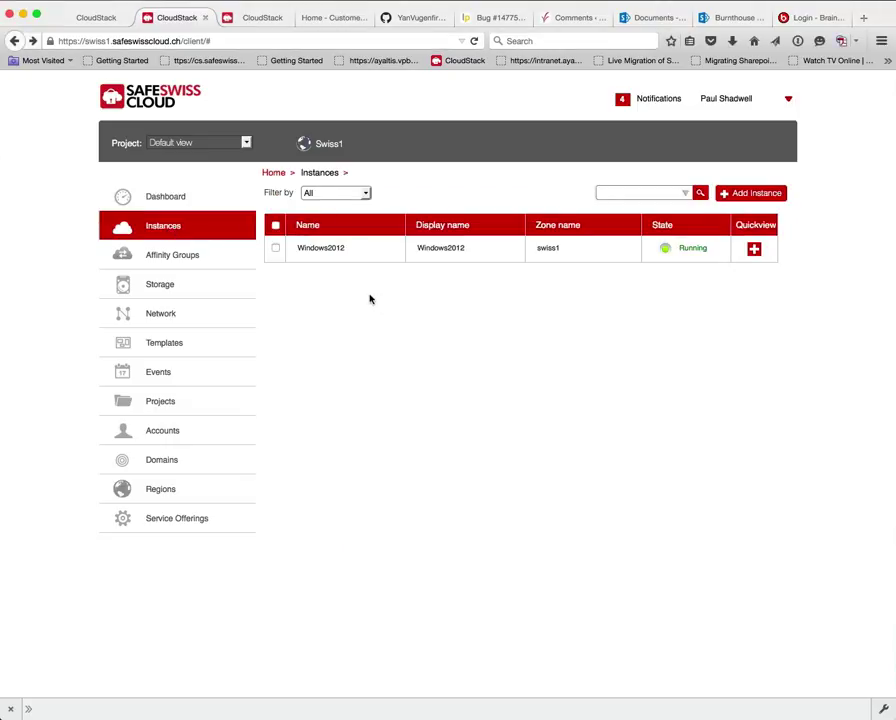
pyautogui.click(326, 250)
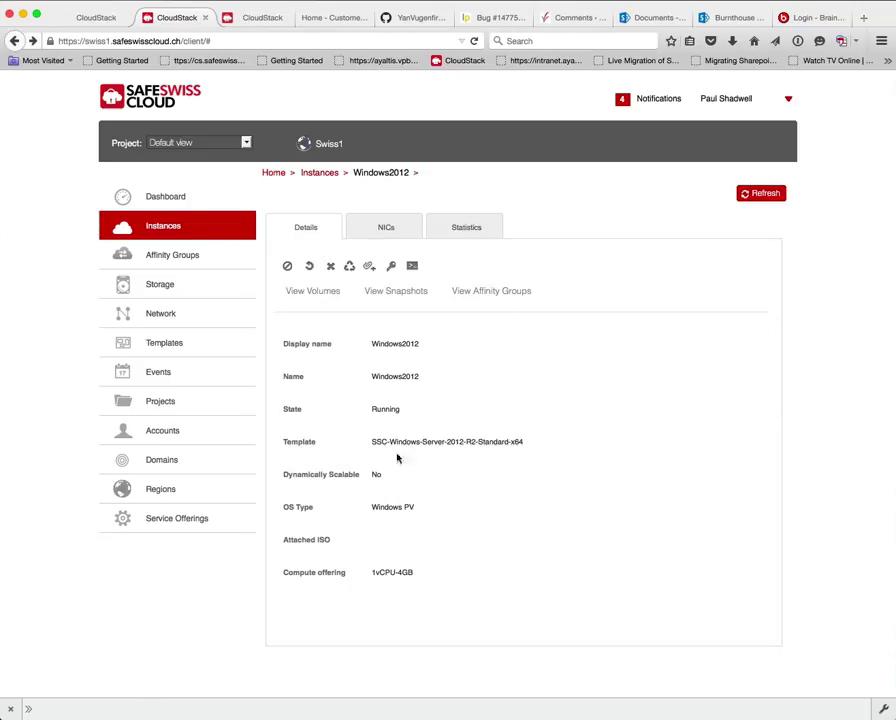
pyautogui.click(313, 292)
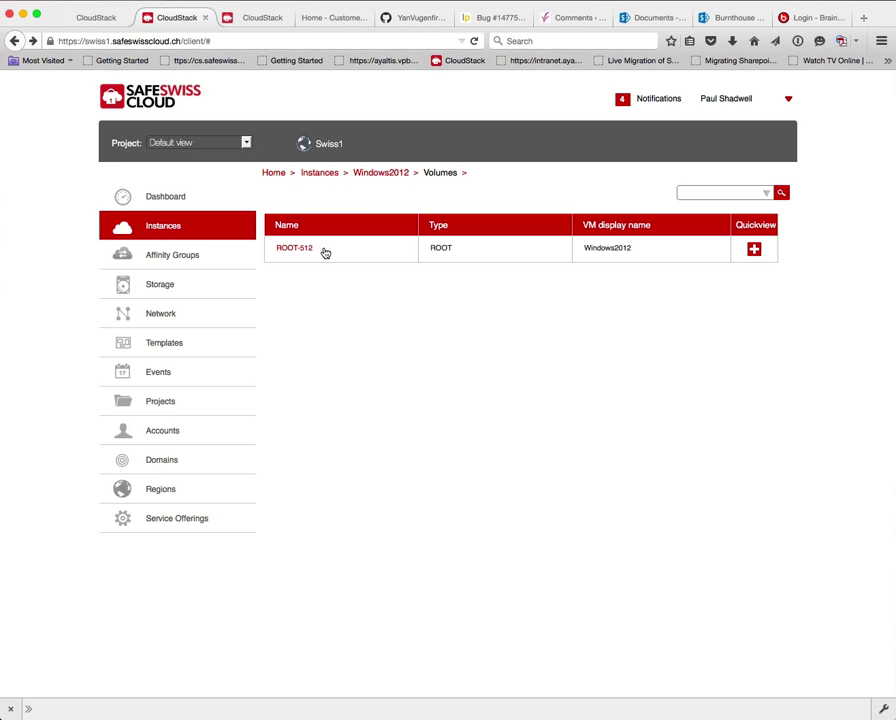
# - Start adding a new storage volume named DATA-512-D in the swiss1 availability zone
pyautogui.click(163, 287)
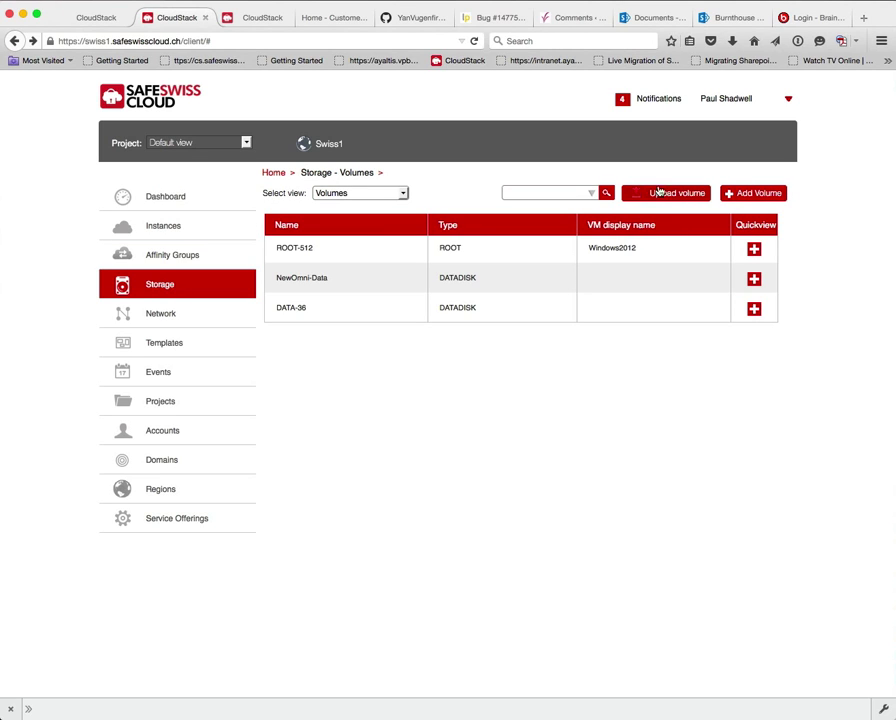
pyautogui.click(756, 194)
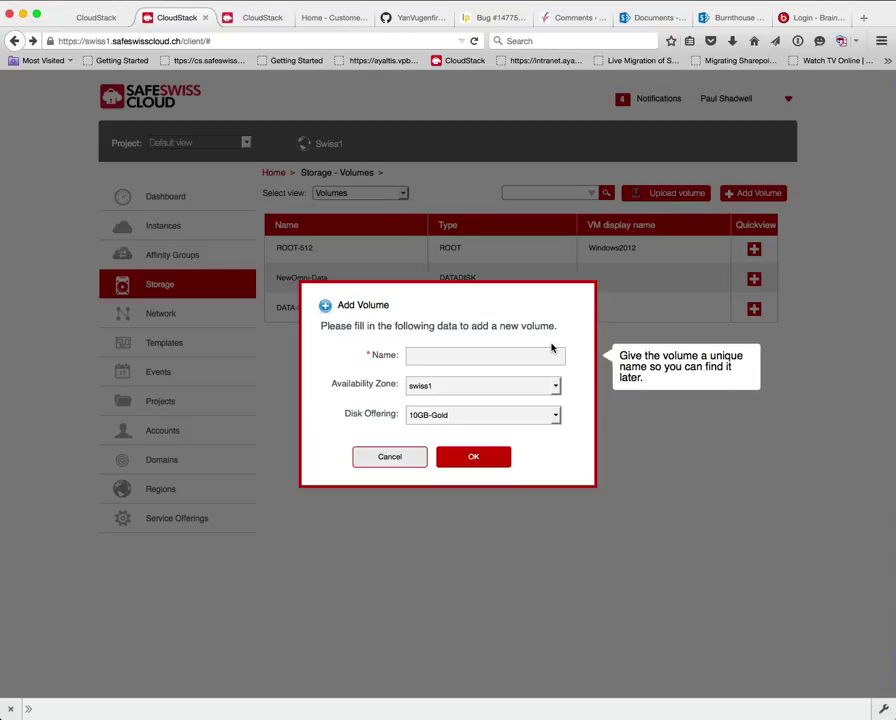
pyautogui.write('DATA-512-D')
pyautogui.click(556, 388)
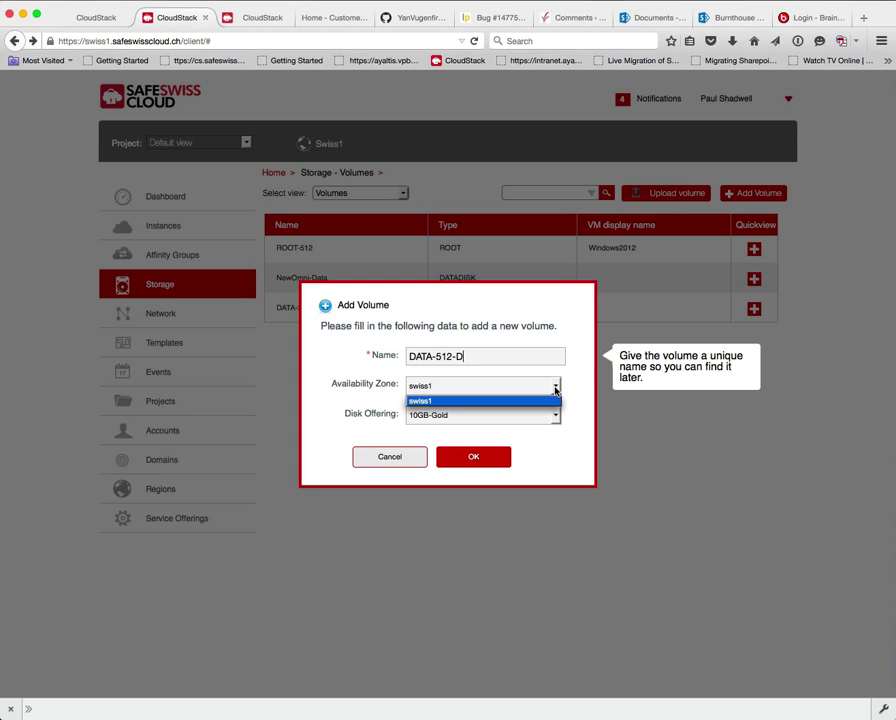
pyautogui.click(556, 388)
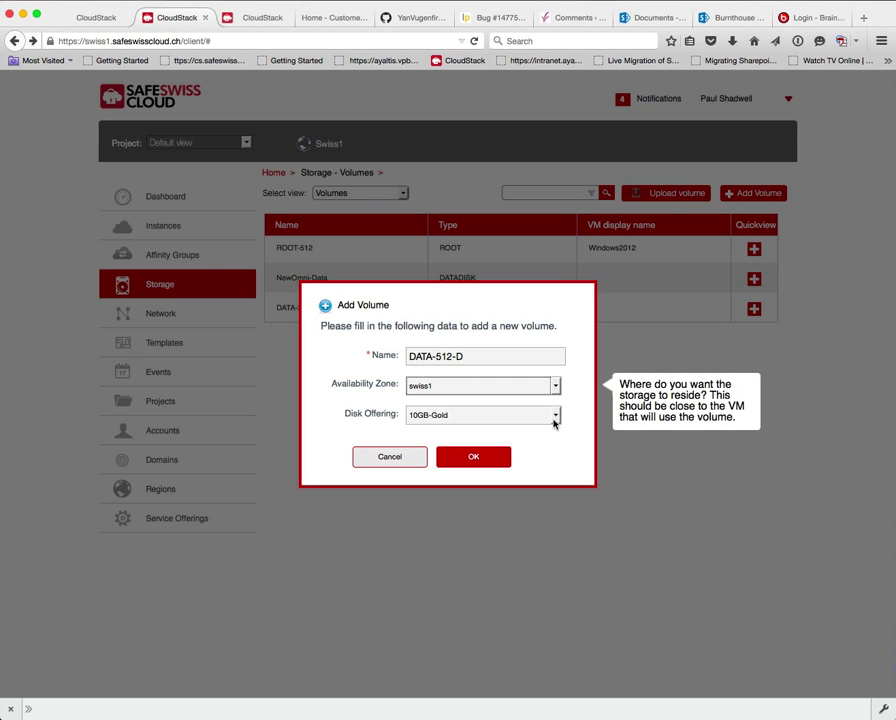
# - Choose the 100GB-Gold disk offering for the new volume and create it
pyautogui.click(556, 416)
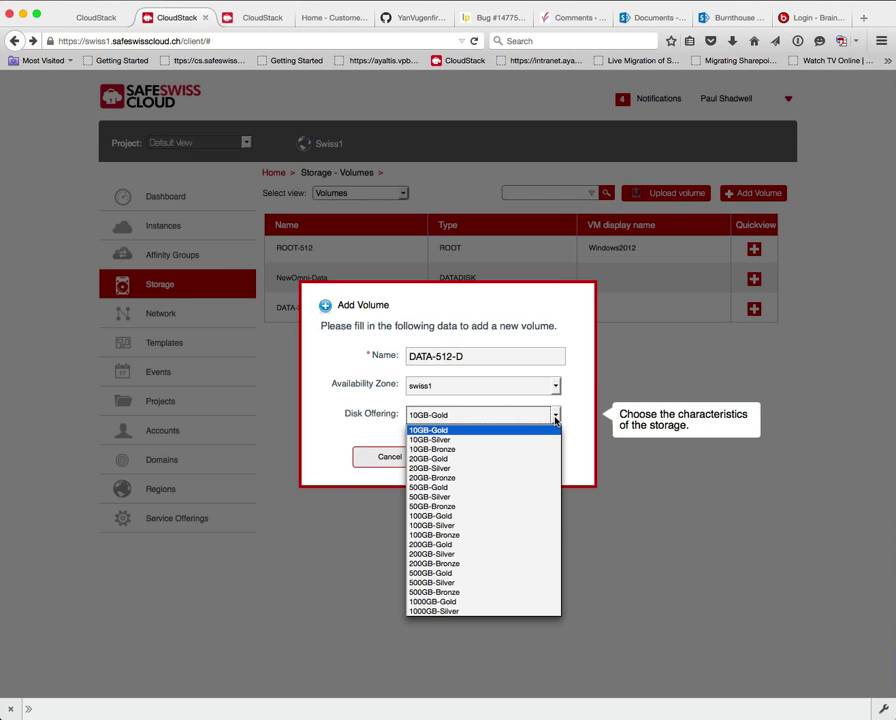
pyautogui.scroll(-1, 486, 555)
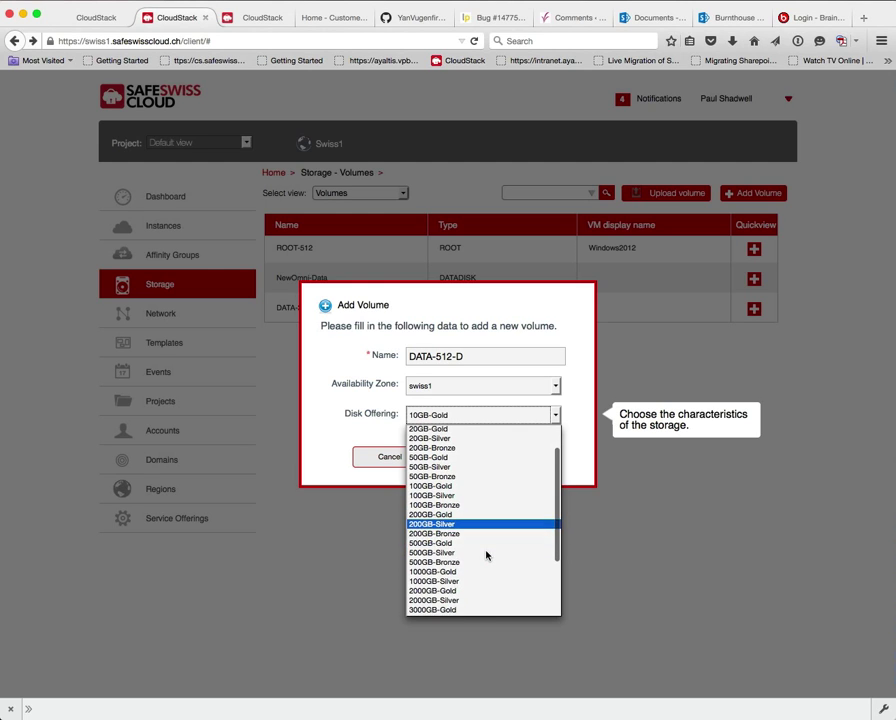
pyautogui.scroll(1, 486, 555)
pyautogui.scroll(-2, 486, 555)
pyautogui.scroll(-2, 486, 555)
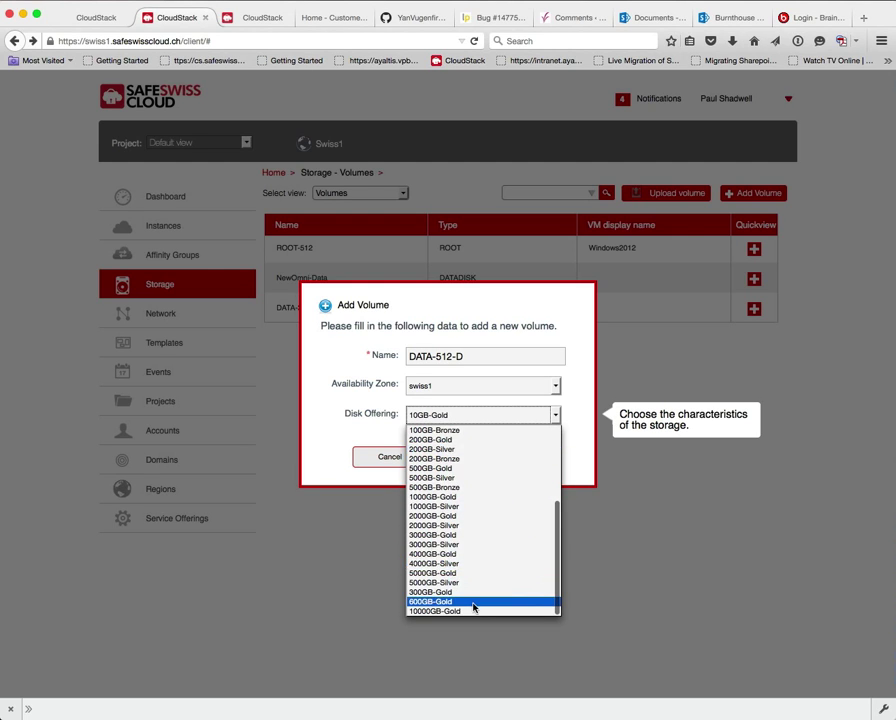
pyautogui.scroll(5, 473, 603)
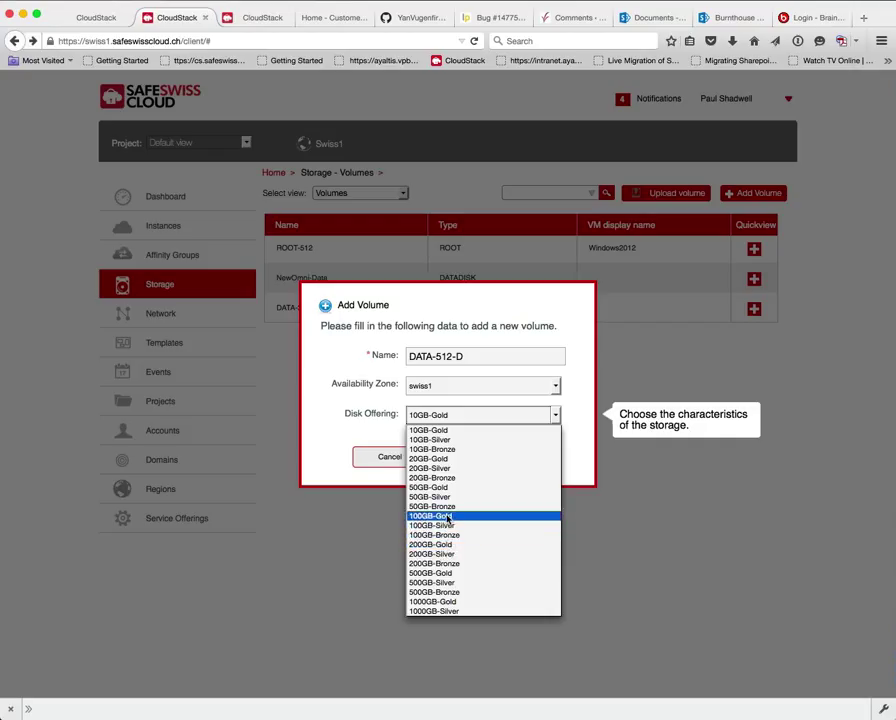
pyautogui.click(449, 518)
pyautogui.click(475, 457)
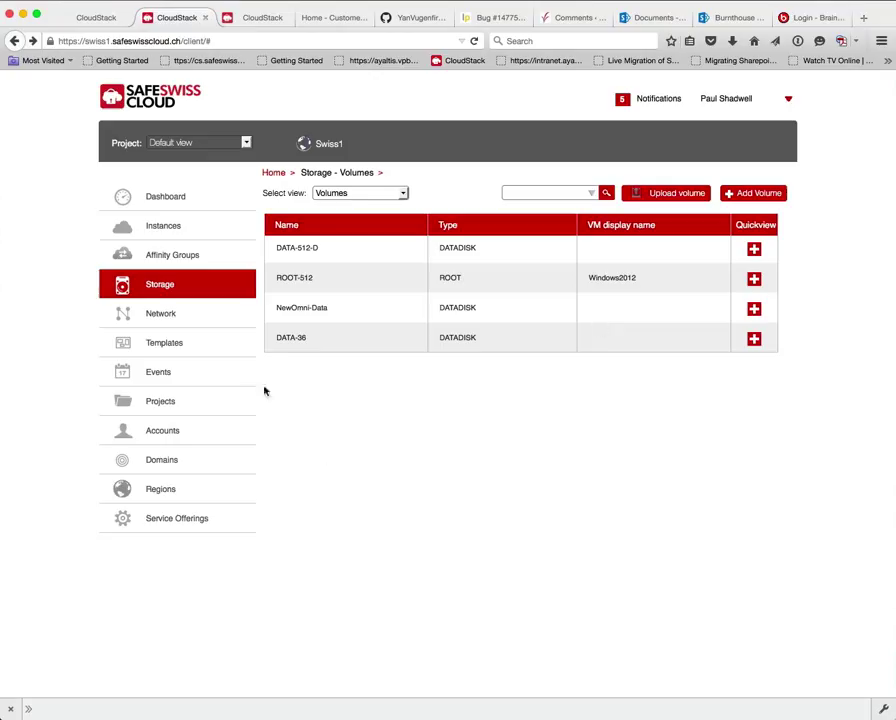
# - Attach the DATA-512-D volume to the Windows2012 instance
pyautogui.click(307, 251)
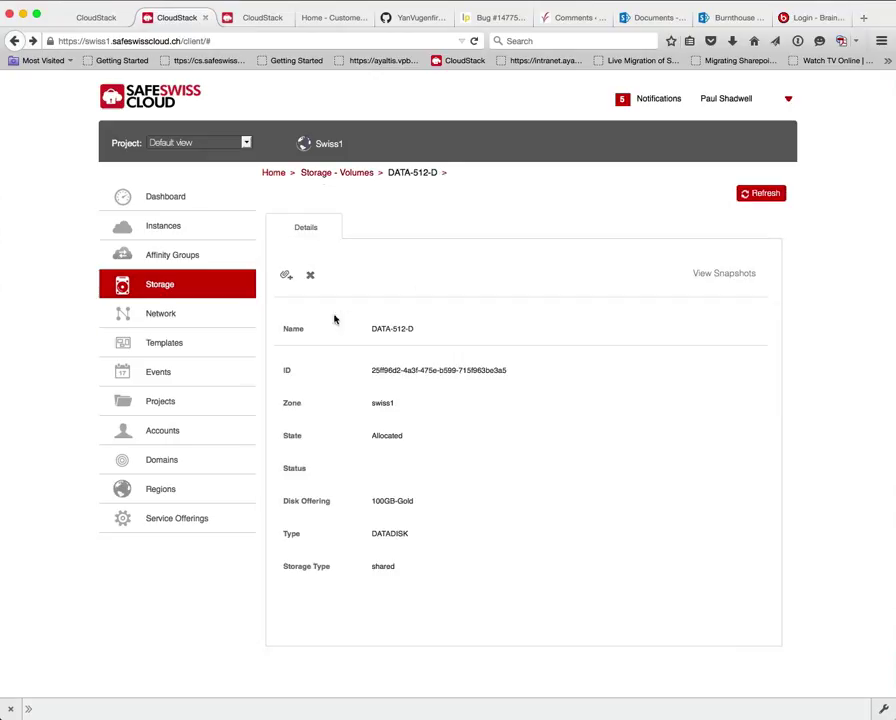
pyautogui.click(287, 276)
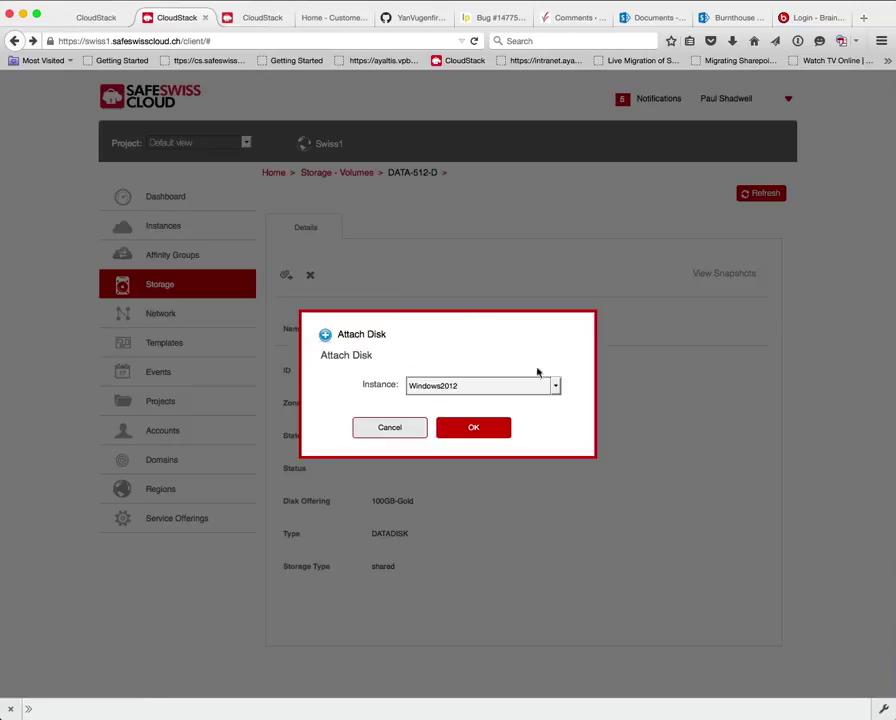
pyautogui.click(556, 389)
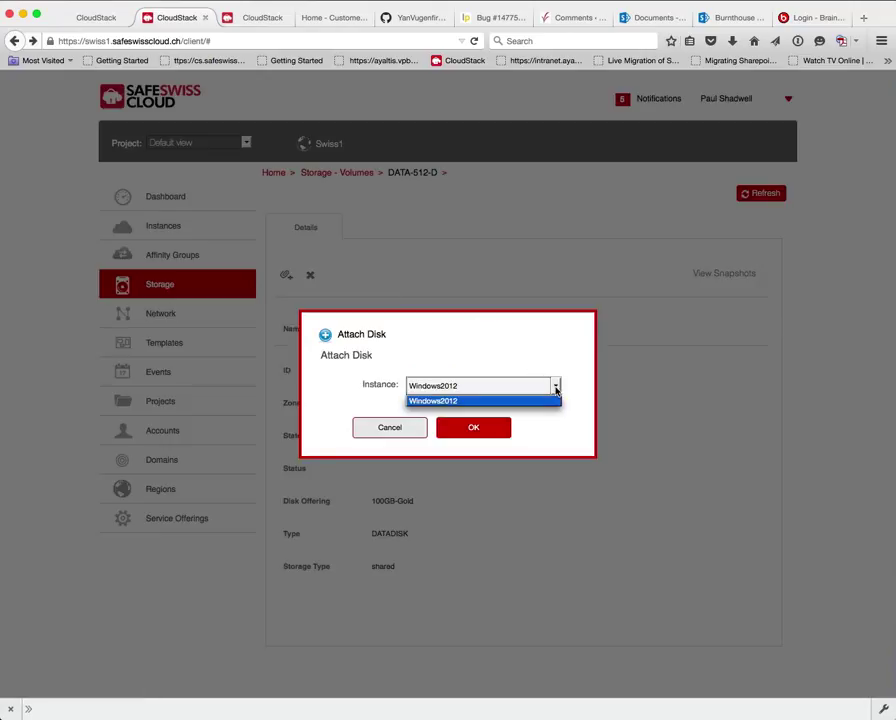
pyautogui.click(556, 389)
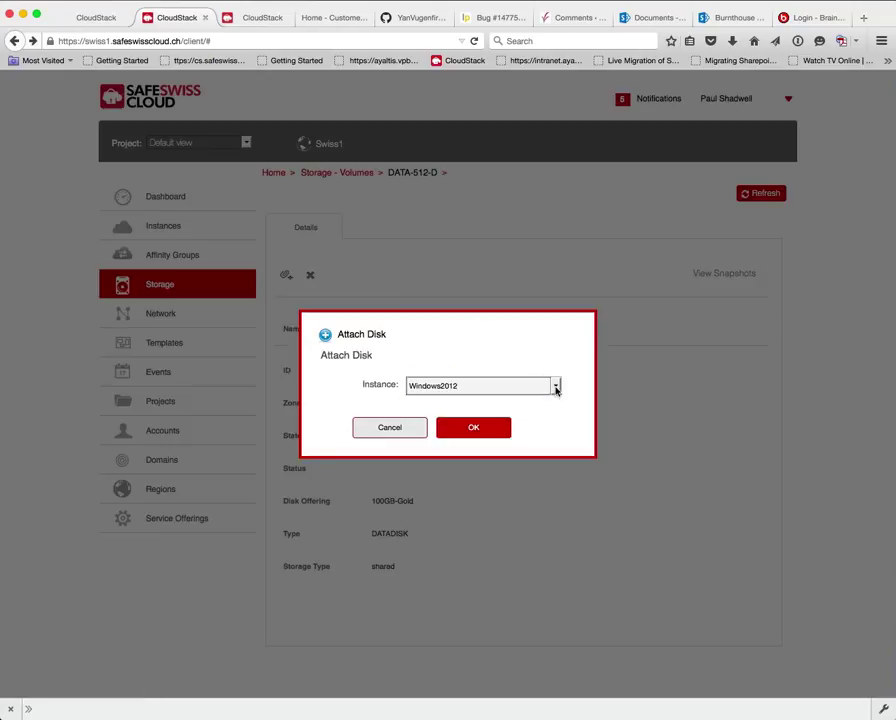
pyautogui.click(474, 428)
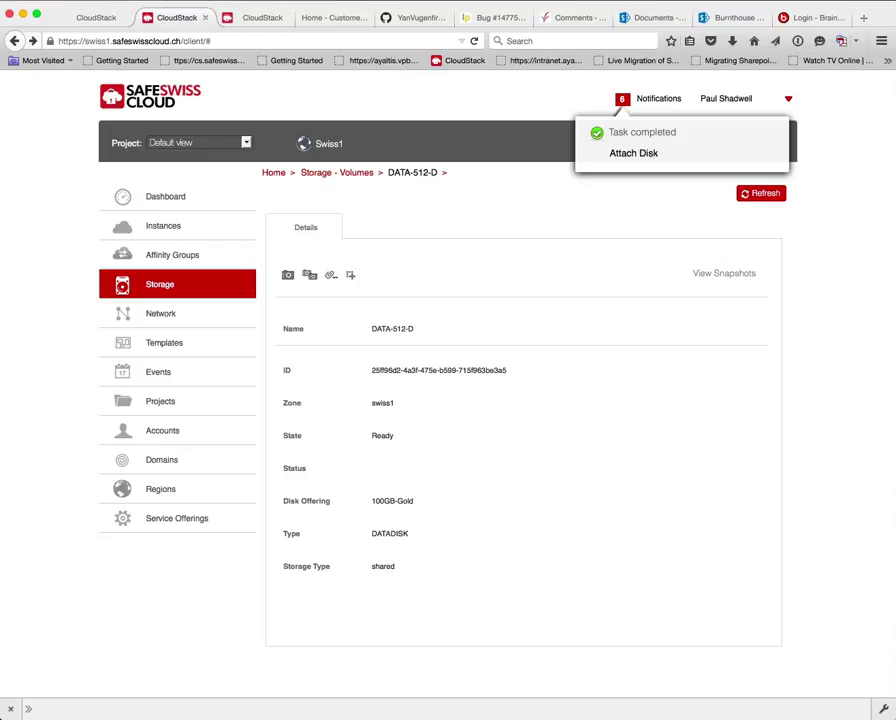
# - Return to the Windows2012 instance and check that its volume list includes DATA-512-D
pyautogui.press('super+Tab')
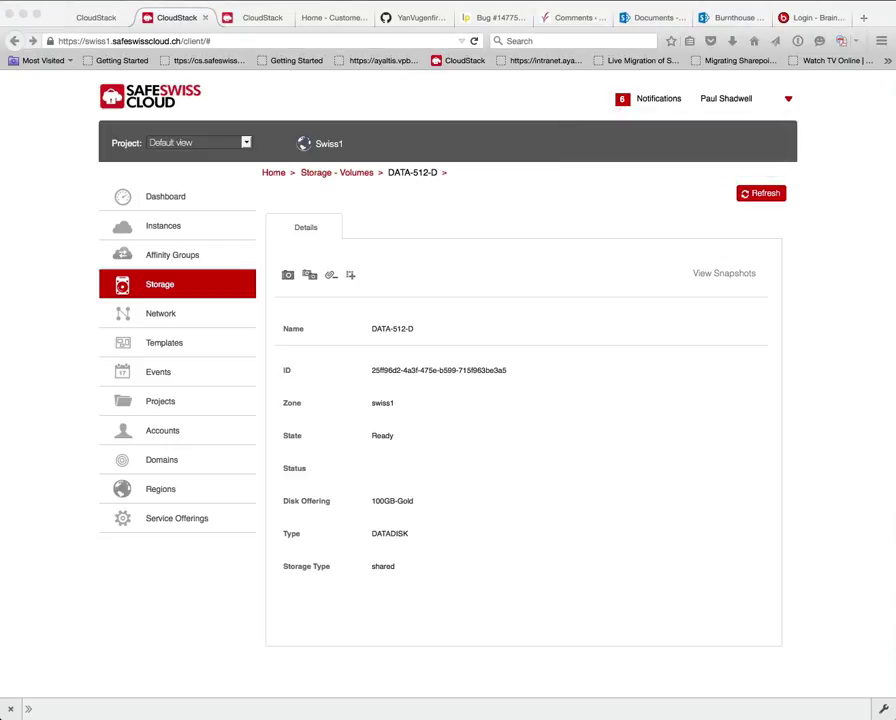
pyautogui.click(470, 248)
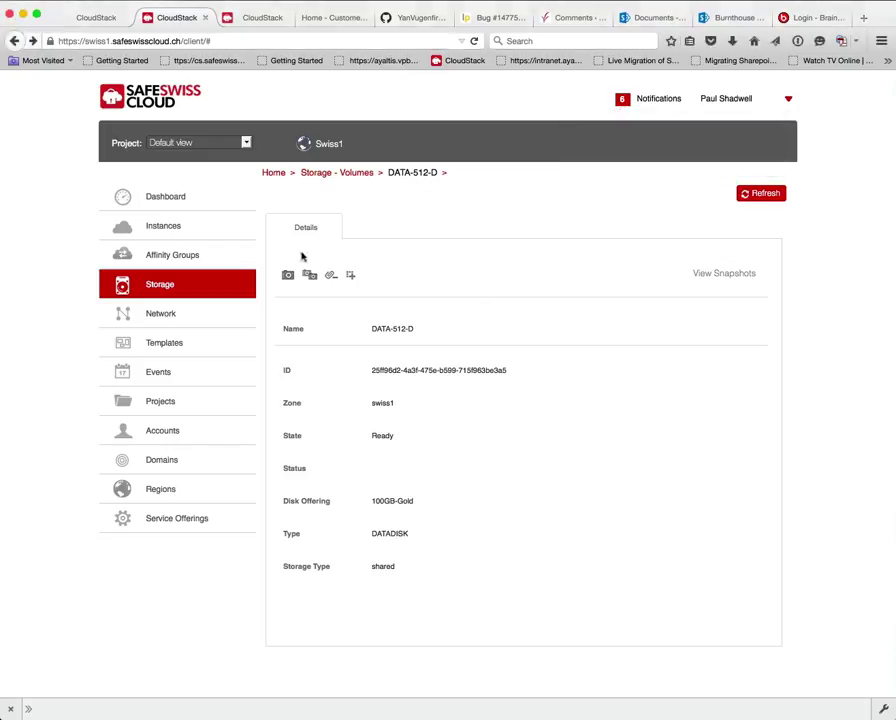
pyautogui.click(161, 229)
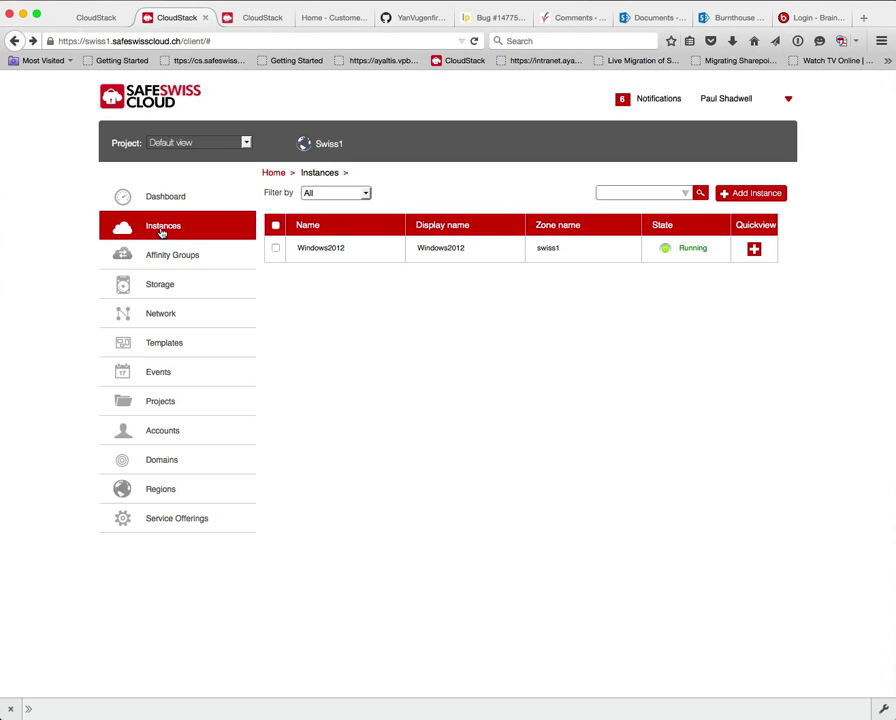
pyautogui.click(316, 252)
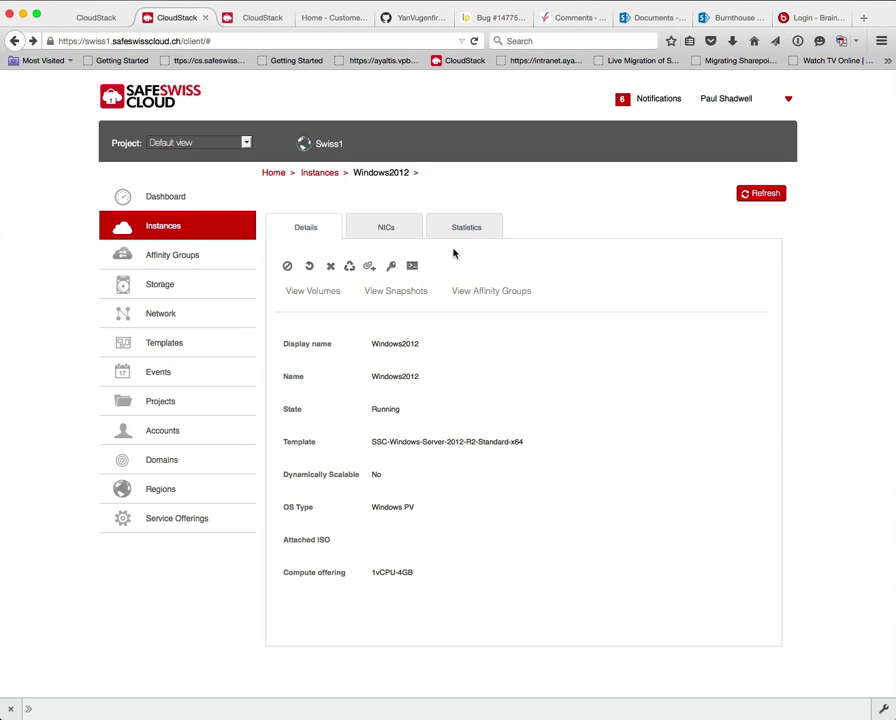
pyautogui.click(313, 292)
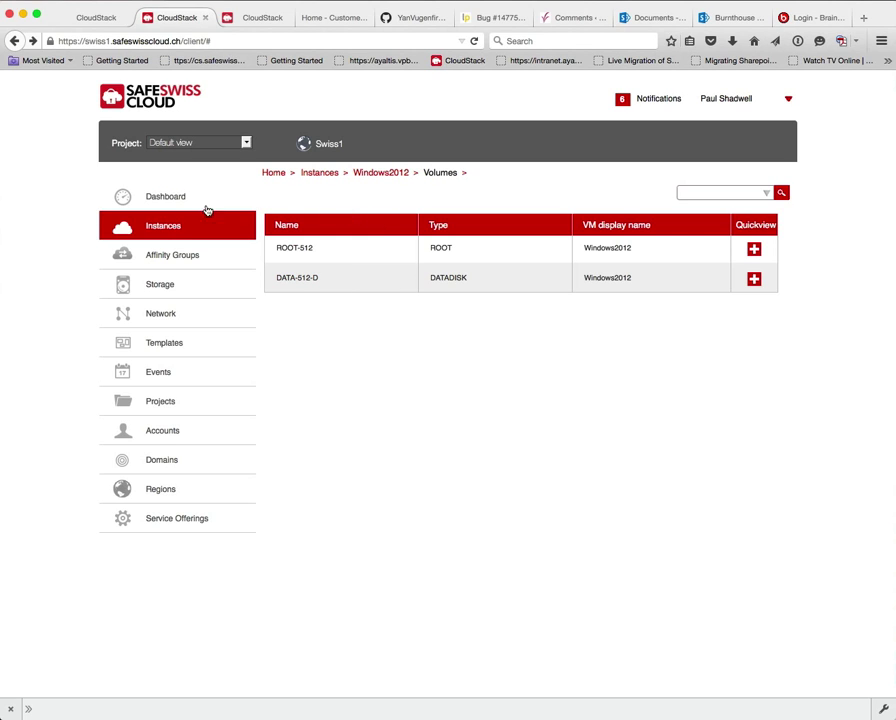
# - Open the console of the Windows2012 instance, then enlarge and reposition the console window
pyautogui.click(165, 226)
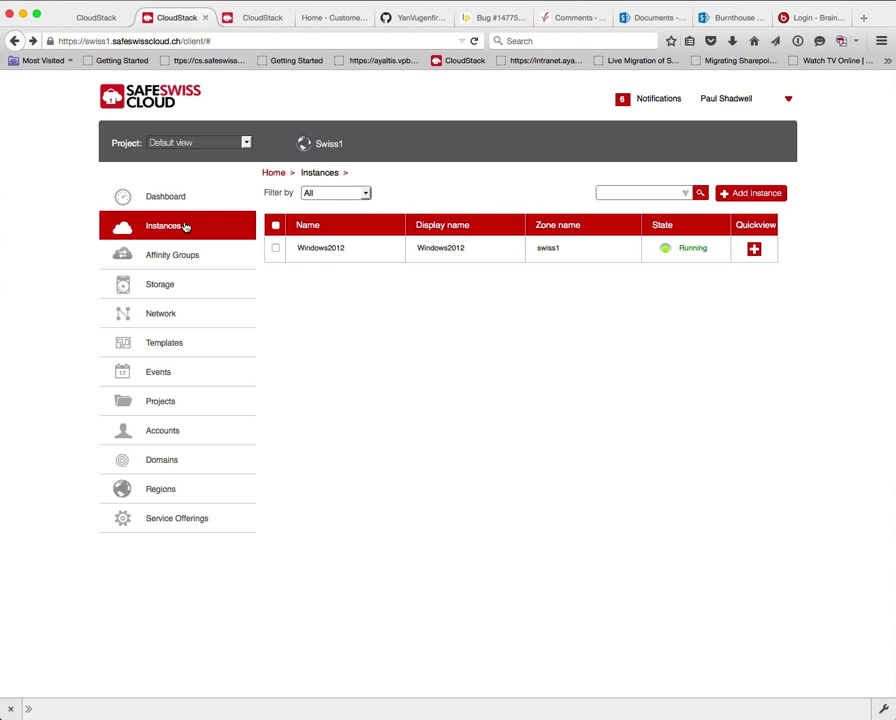
pyautogui.click(329, 248)
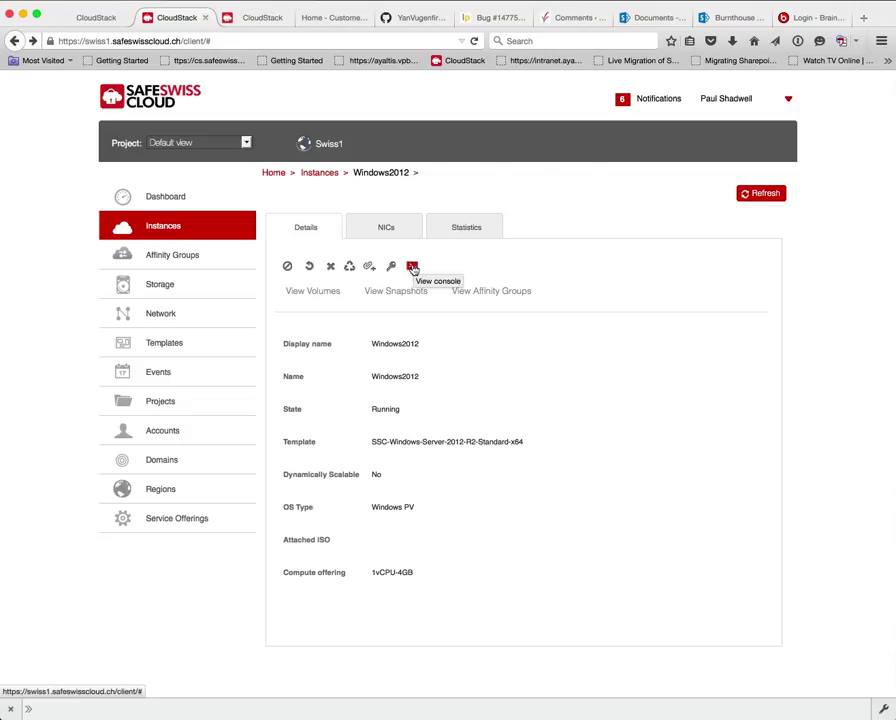
pyautogui.click(412, 266)
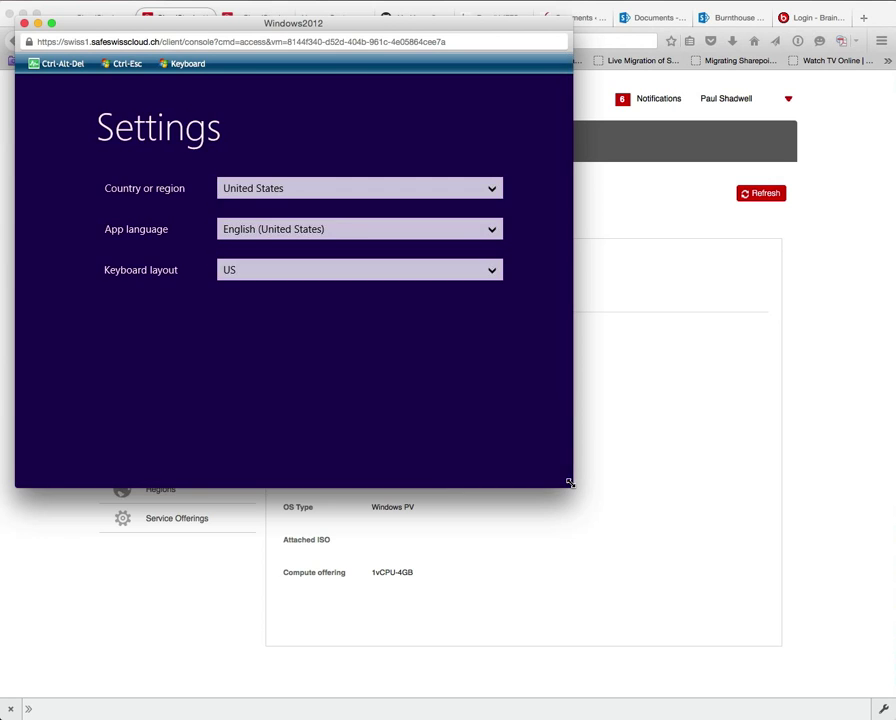
pyautogui.moveTo(570, 483); pyautogui.dragTo(826, 644)
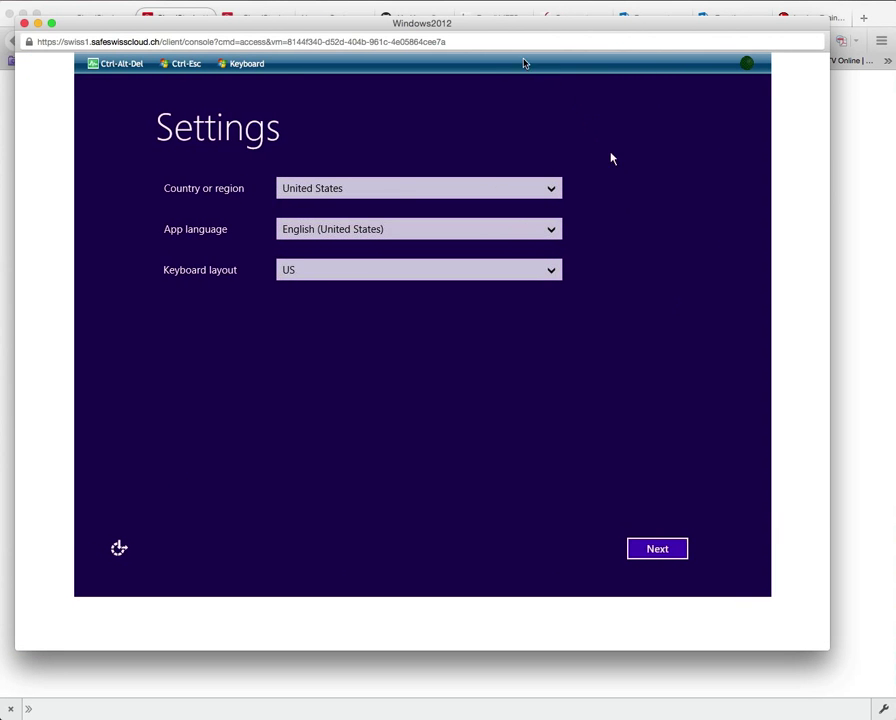
pyautogui.moveTo(490, 28); pyautogui.dragTo(536, 44)
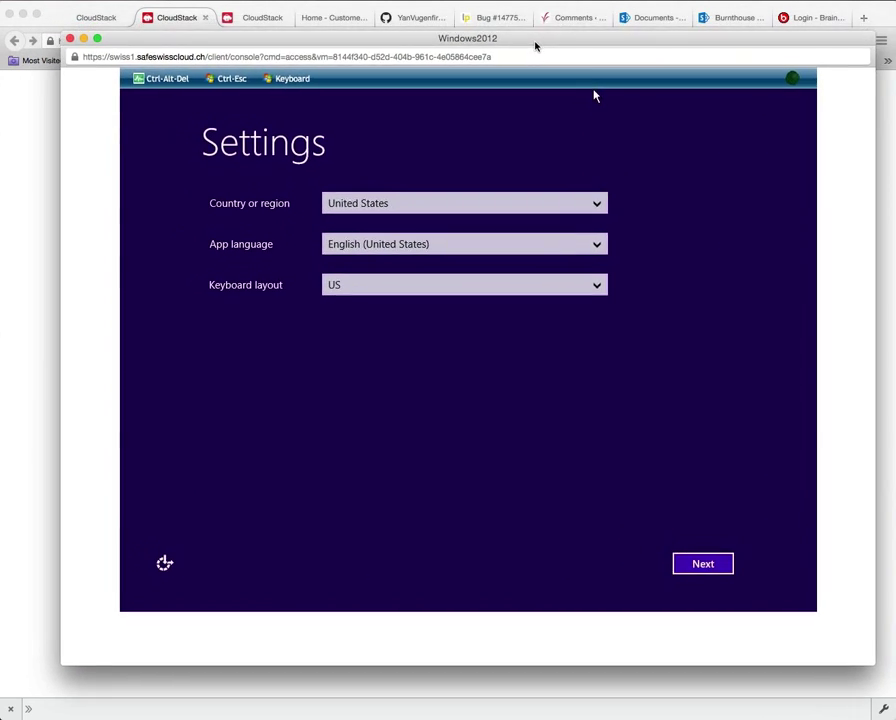
# - Accept the United States, English (United States) and US keyboard settings and sign in as Administrator with the account password
pyautogui.click(702, 567)
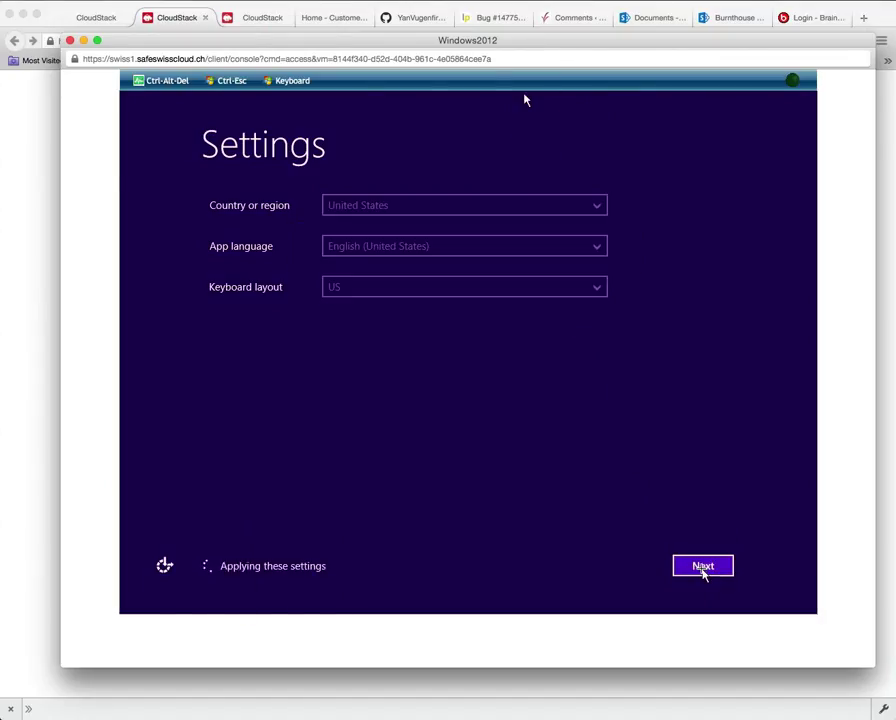
pyautogui.click(703, 567)
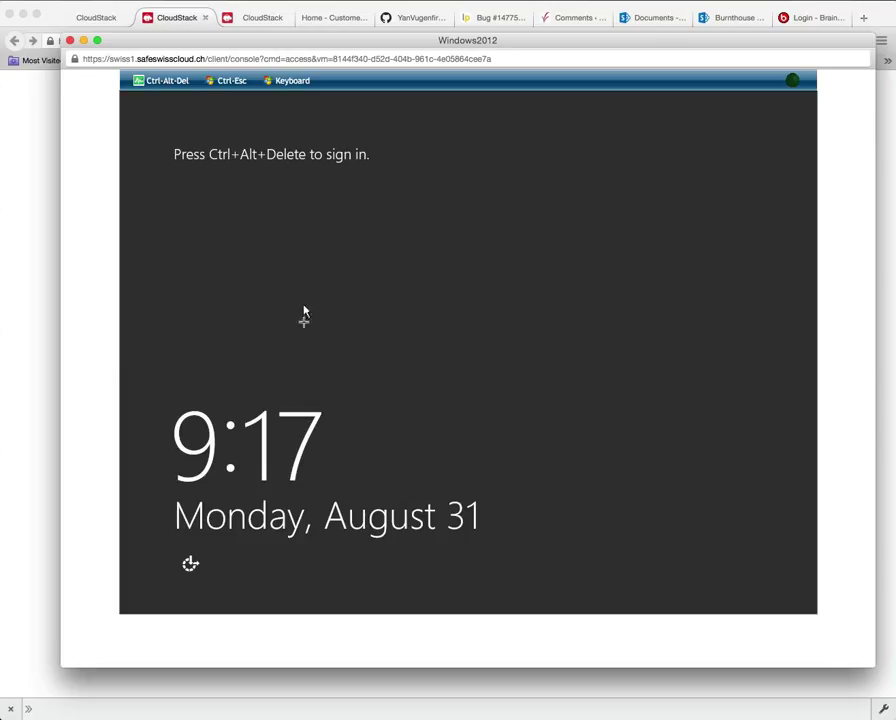
pyautogui.click(164, 95)
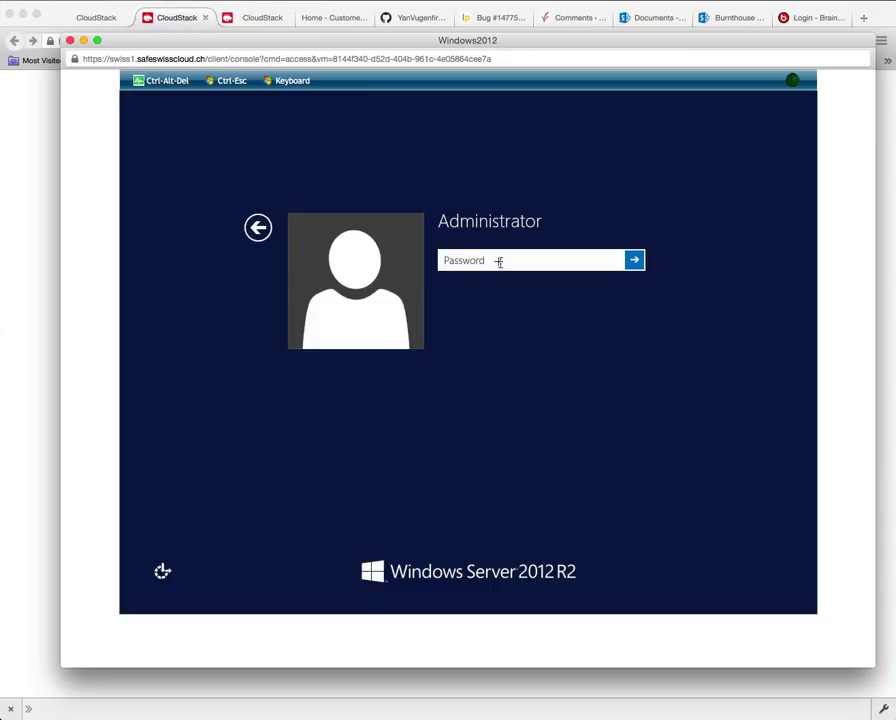
pyautogui.write('•••••')
pyautogui.press('Return')
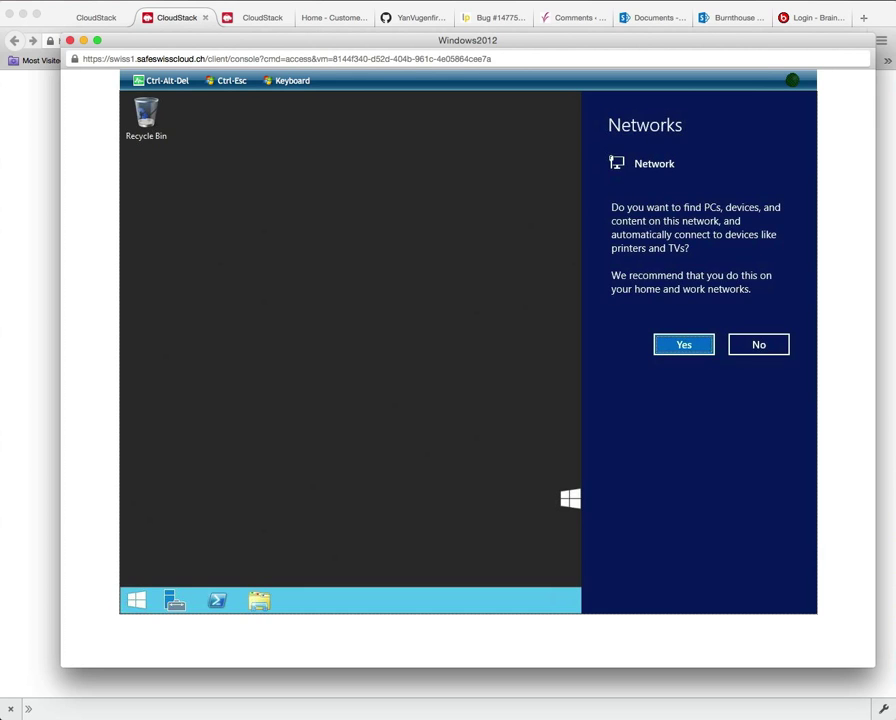
# - Decline automatic device discovery on the network and open Computer Management from Server Manager in a maximized window
pyautogui.click(756, 345)
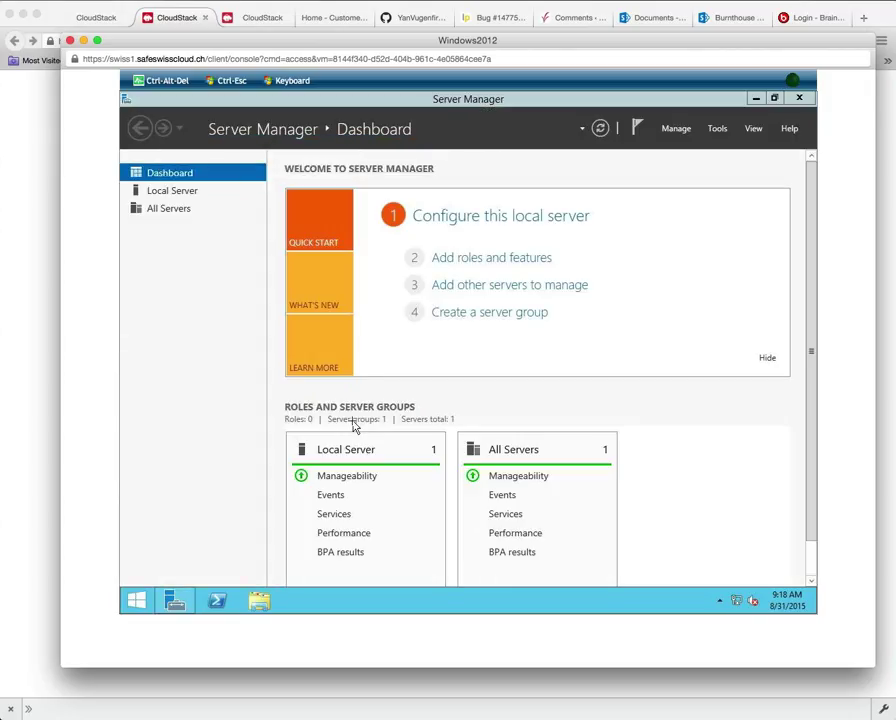
pyautogui.click(718, 130)
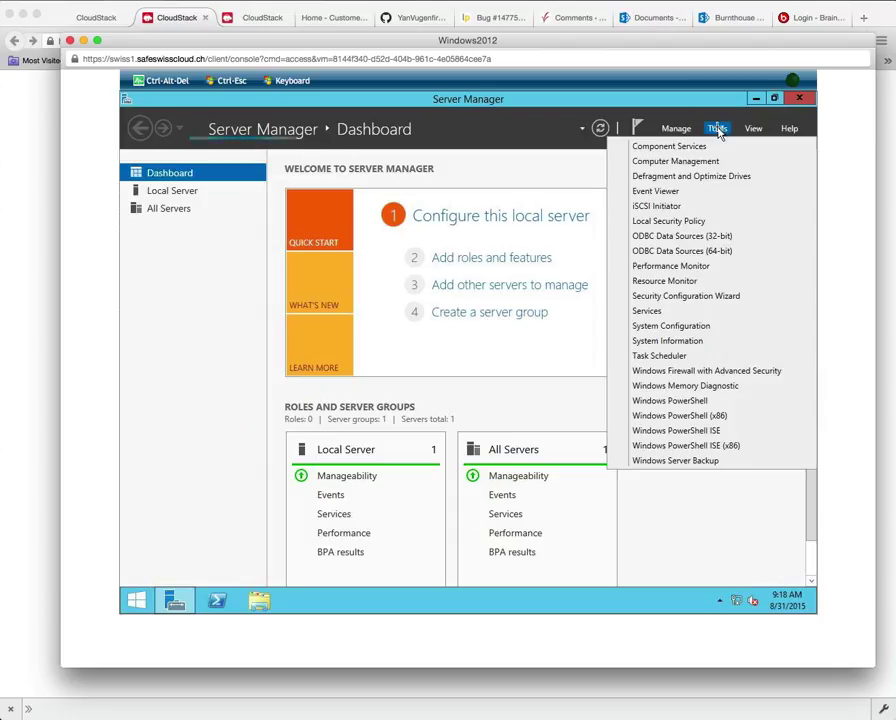
pyautogui.click(666, 163)
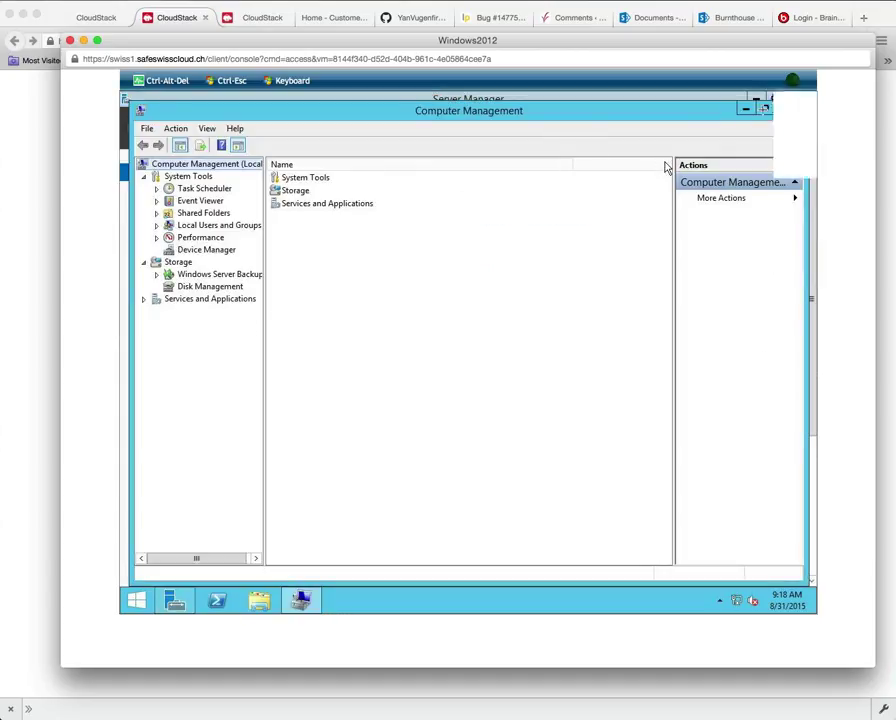
pyautogui.click(765, 110)
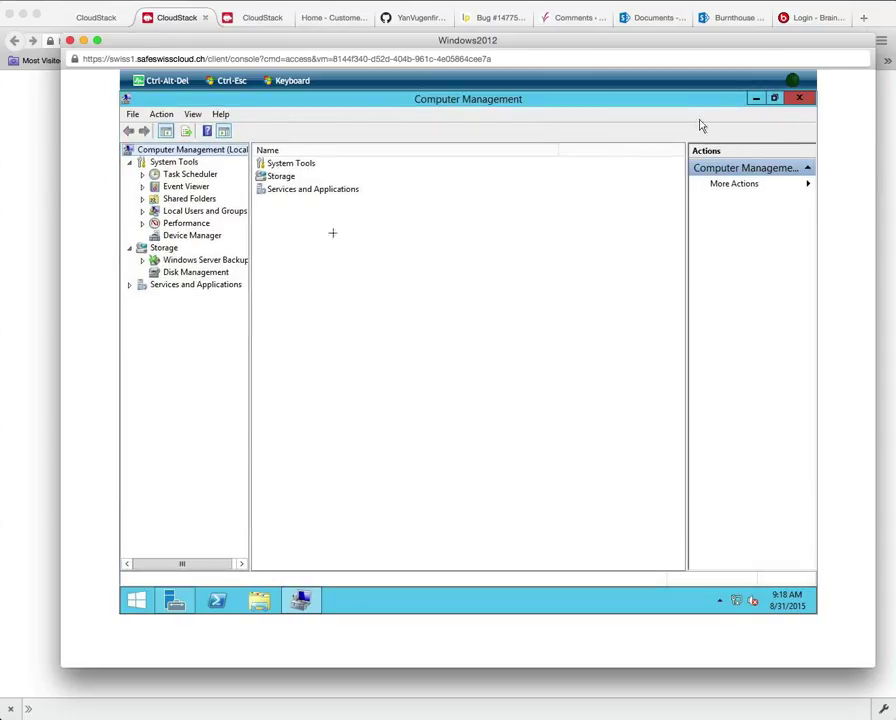
# - Show Disk Management and bring the 100 GB Disk 1 online
pyautogui.click(183, 278)
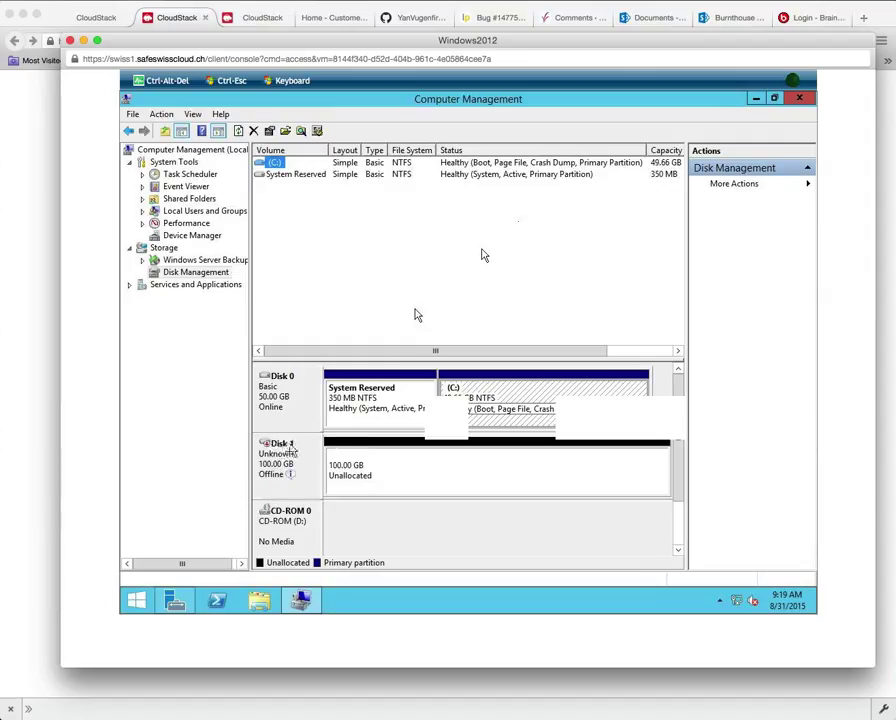
pyautogui.moveTo(274, 480)
pyautogui.rightClick(287, 463)
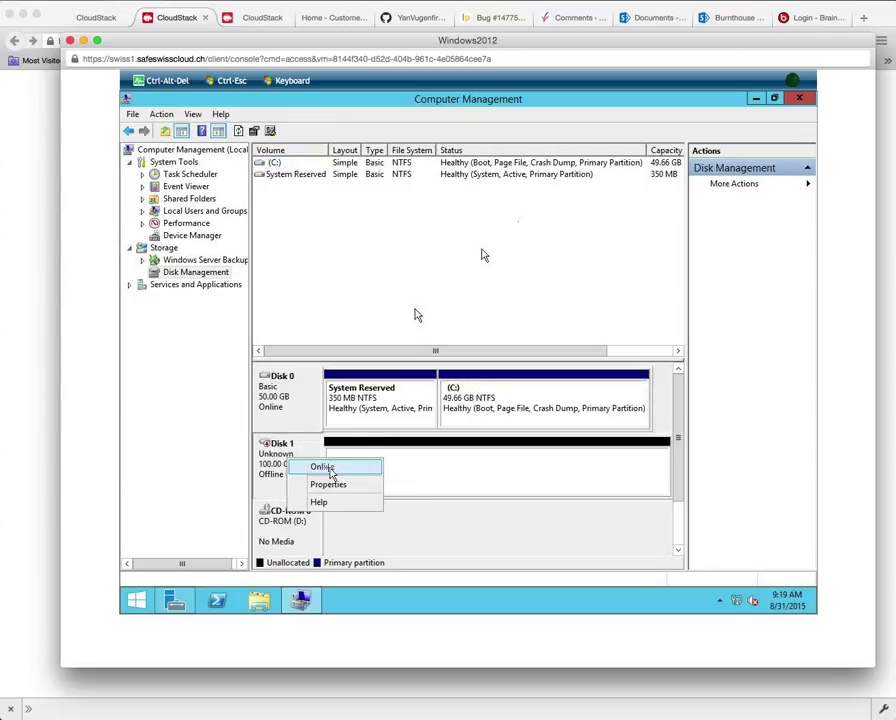
pyautogui.click(330, 469)
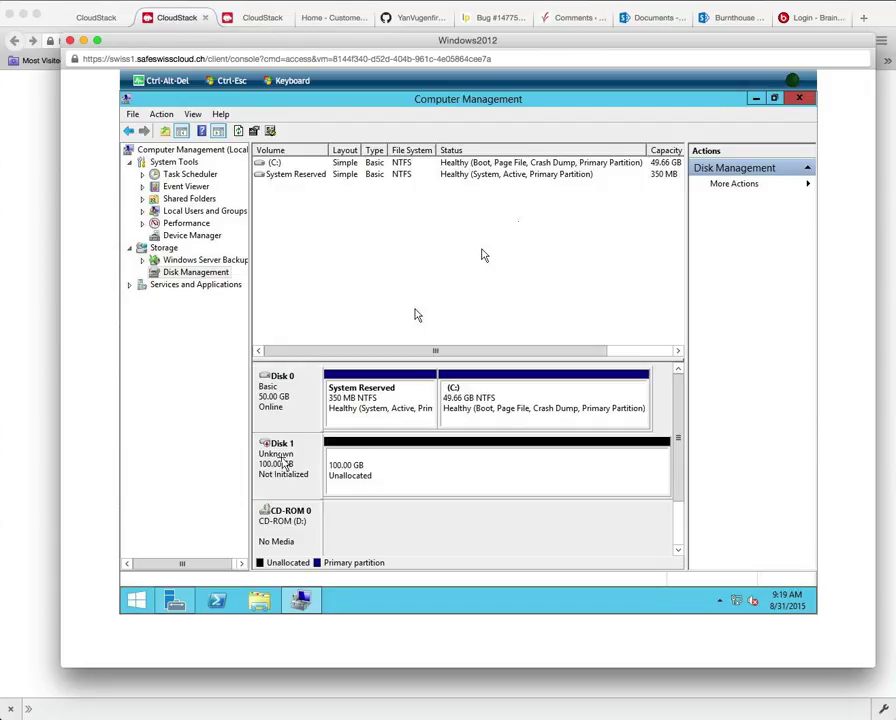
# - Initialize Disk 1 with the MBR (Master Boot Record) partition style
pyautogui.rightClick(286, 462)
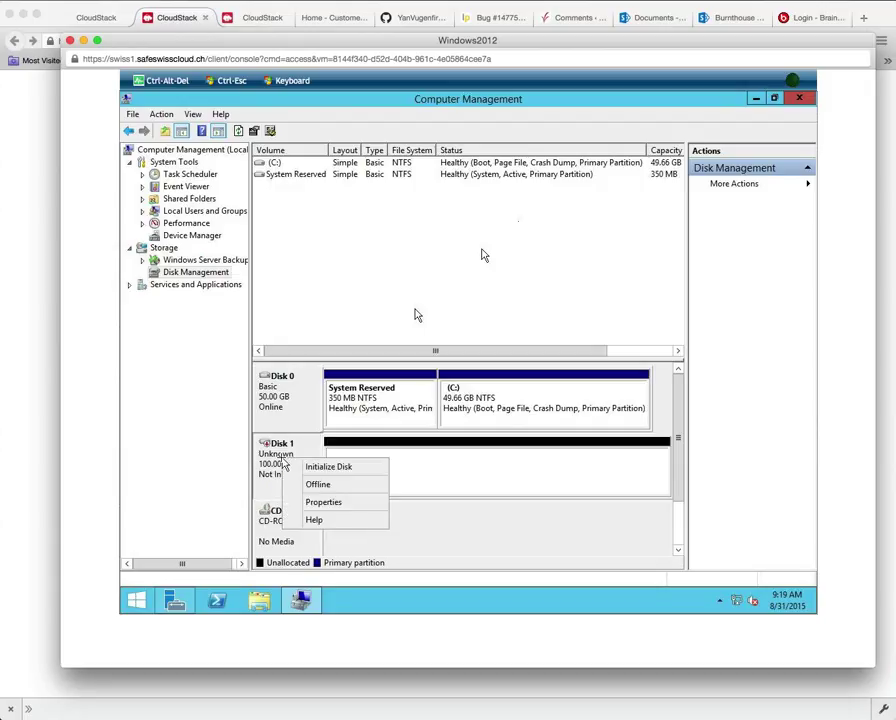
pyautogui.click(338, 467)
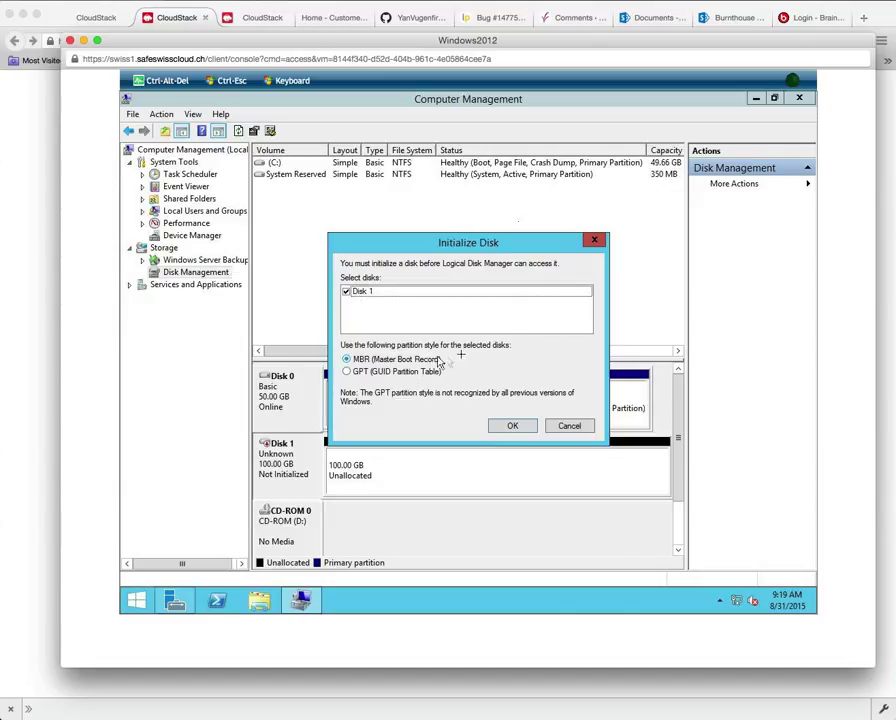
pyautogui.click(514, 427)
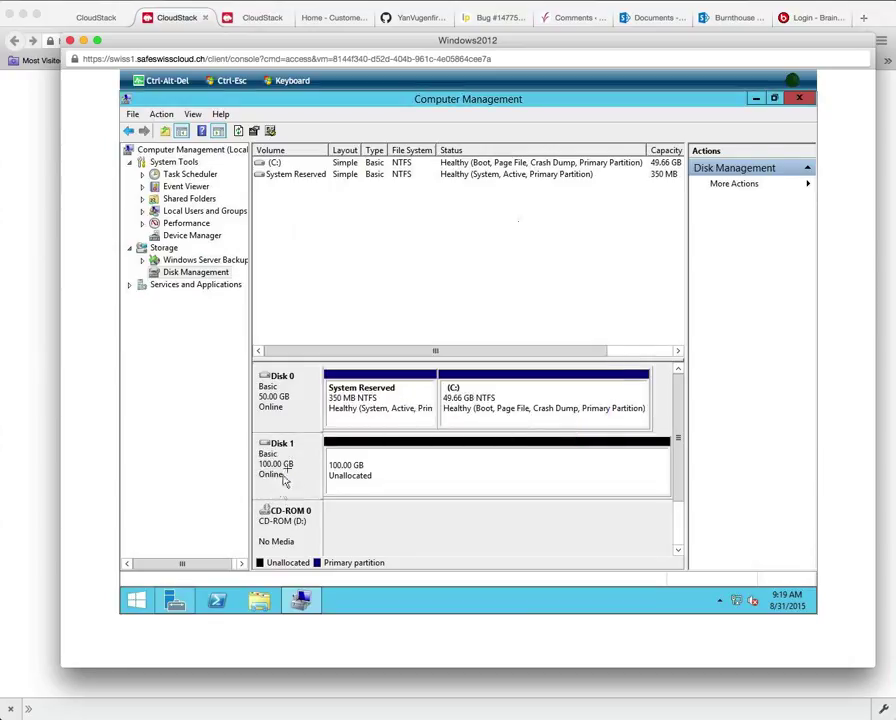
pyautogui.rightClick(396, 479)
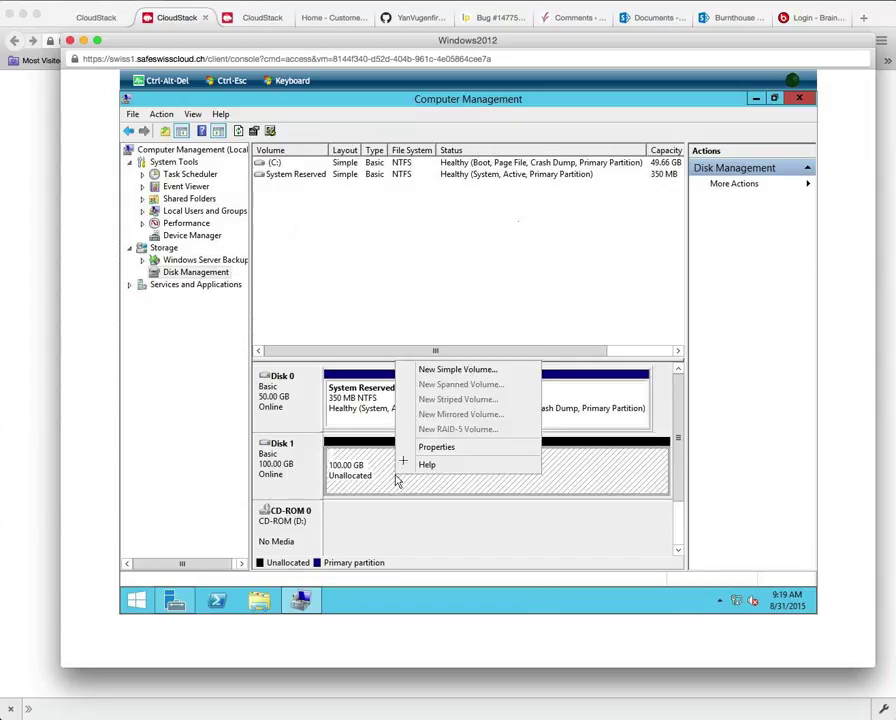
pyautogui.click(441, 372)
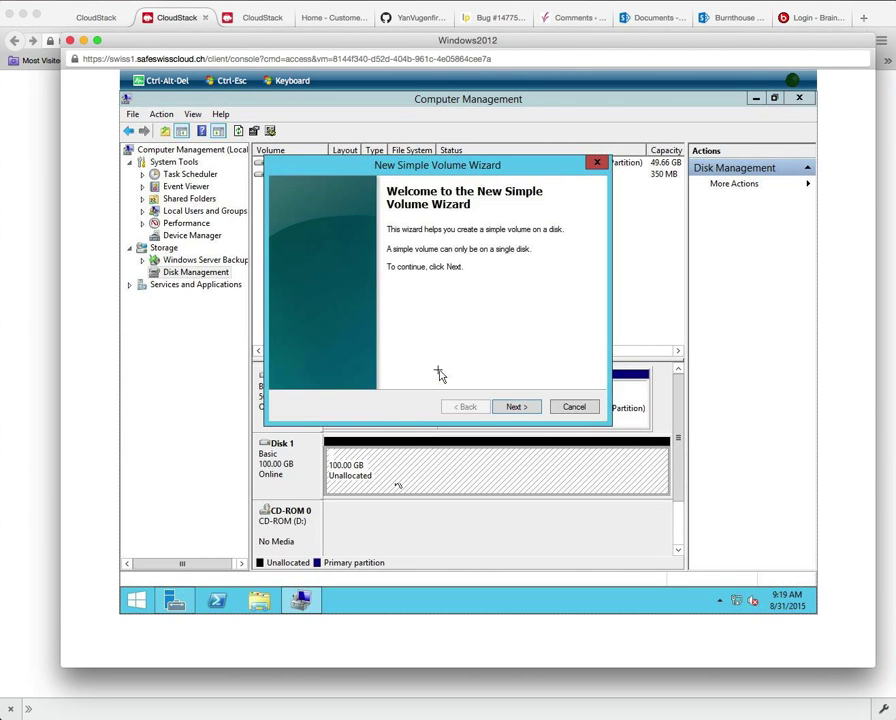
pyautogui.click(516, 407)
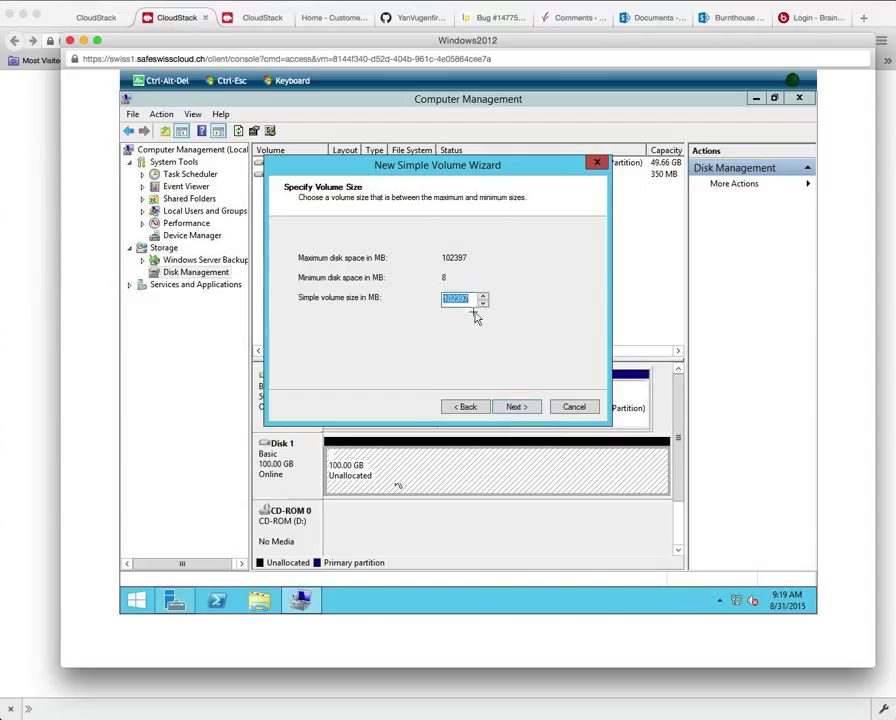
pyautogui.click(516, 407)
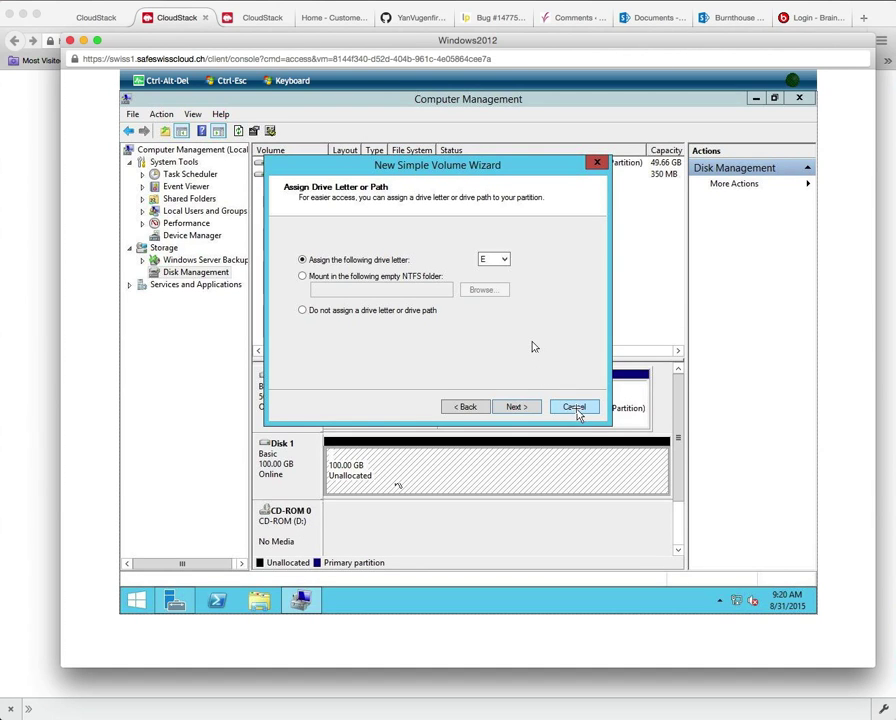
pyautogui.click(574, 408)
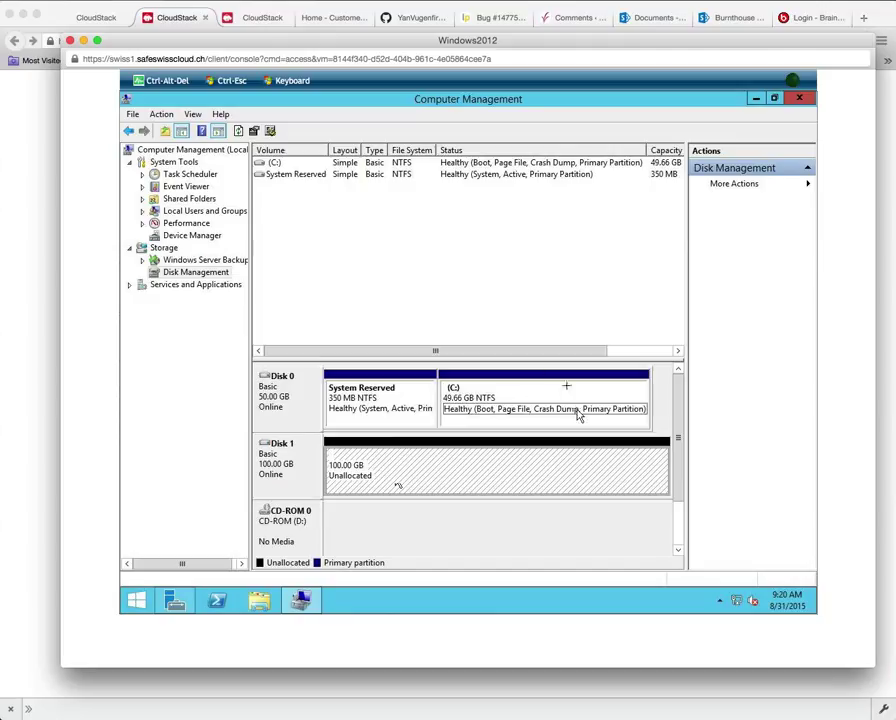
# - Change the CD-ROM drive's letter to Z and accept the warning about programs that rely on drive letters
pyautogui.rightClick(289, 524)
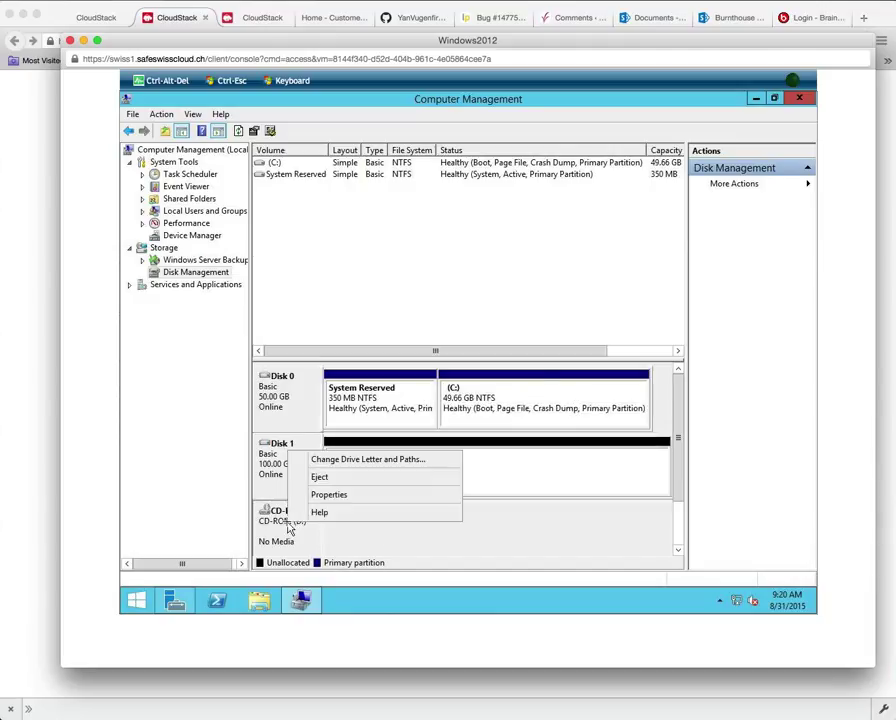
pyautogui.click(382, 462)
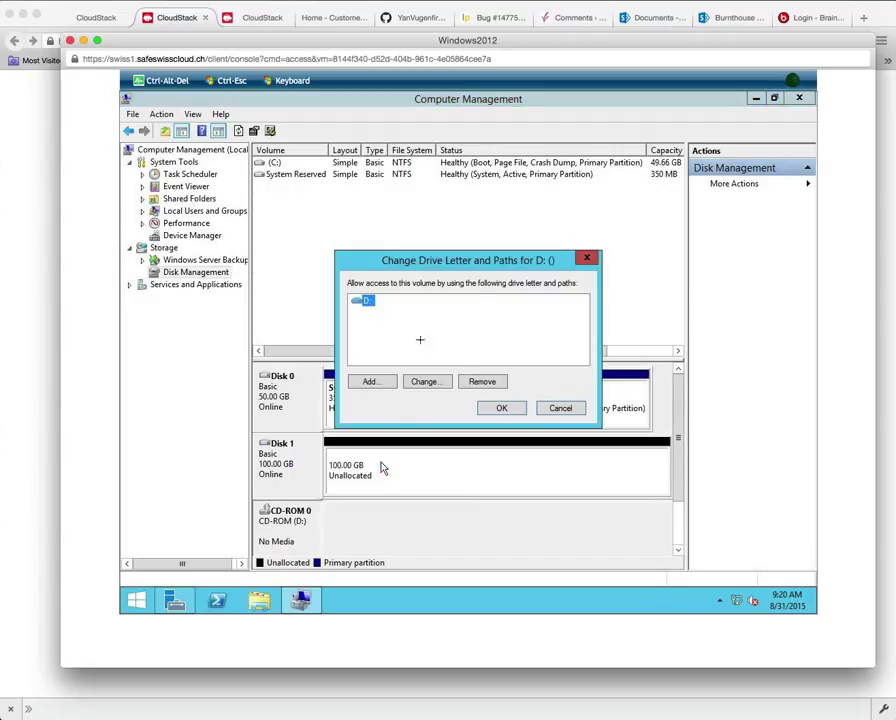
pyautogui.click(427, 388)
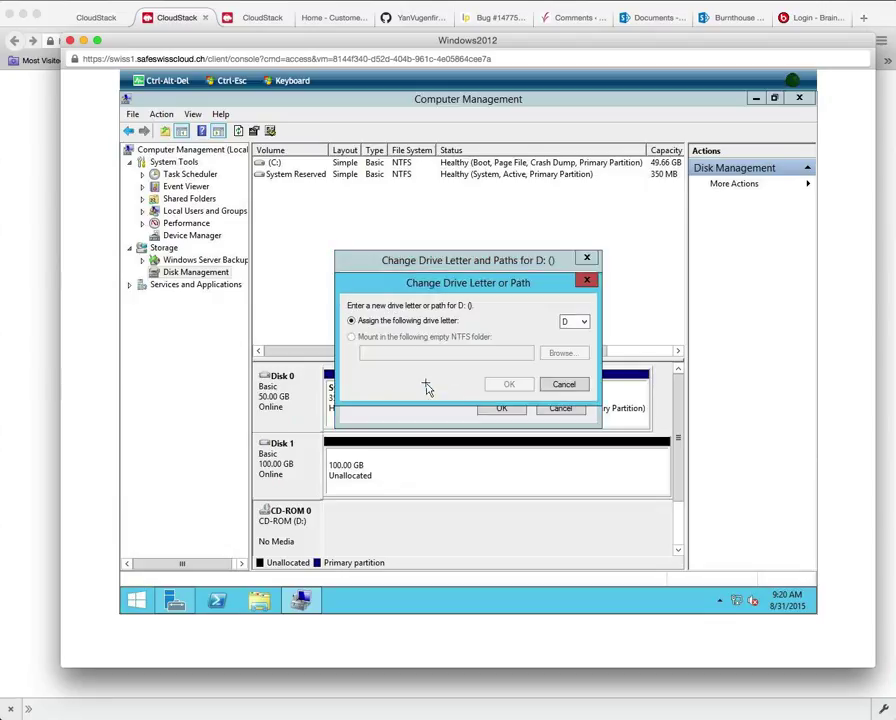
pyautogui.click(584, 322)
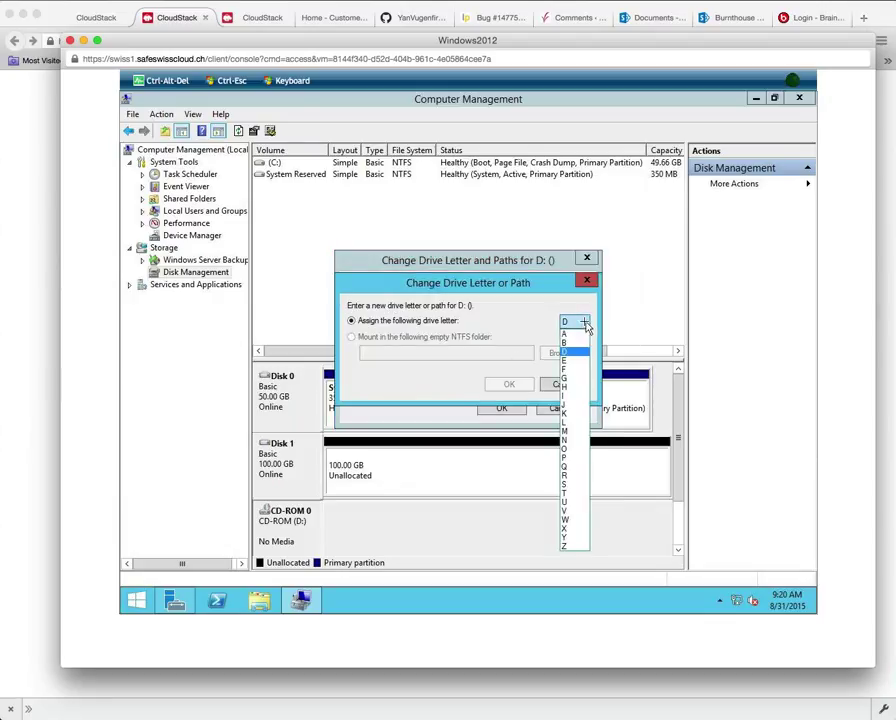
pyautogui.click(570, 547)
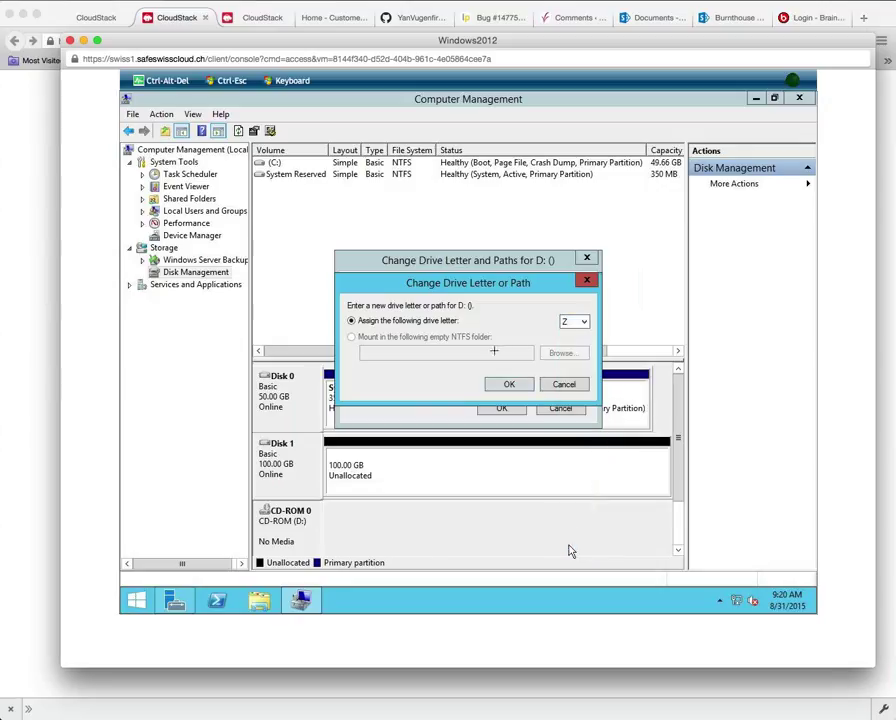
pyautogui.click(510, 385)
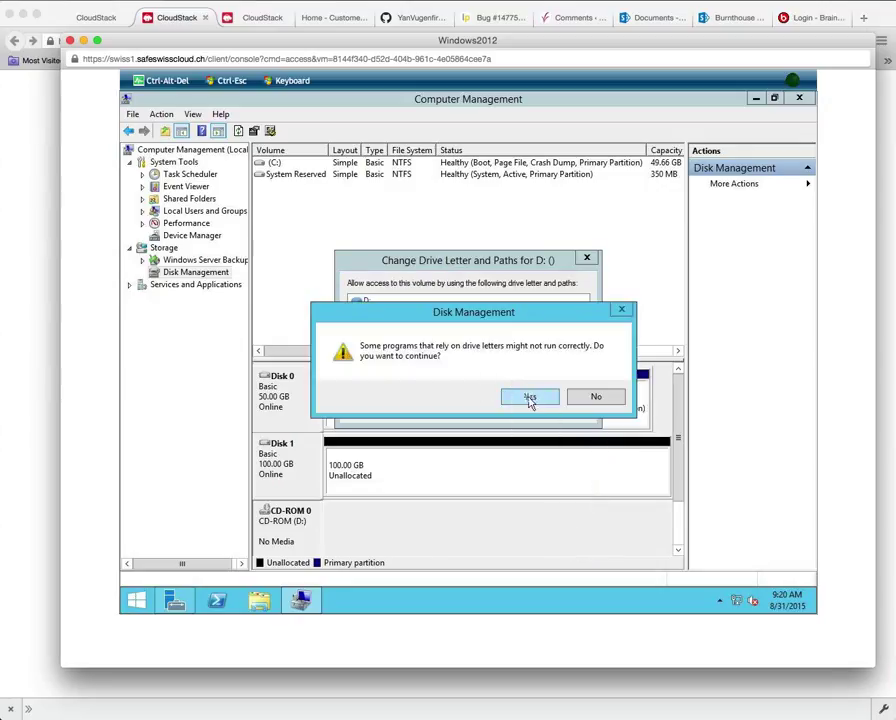
pyautogui.click(530, 399)
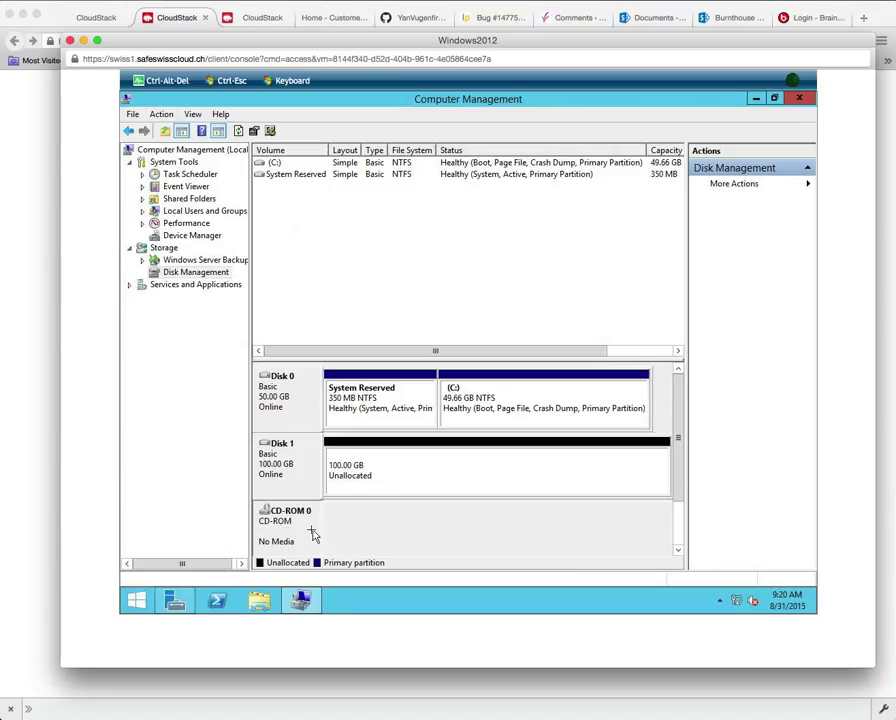
# - Start a new simple volume on Disk 1's unallocated space with the full 102397 MB and drive letter D, up to the format settings
pyautogui.rightClick(387, 468)
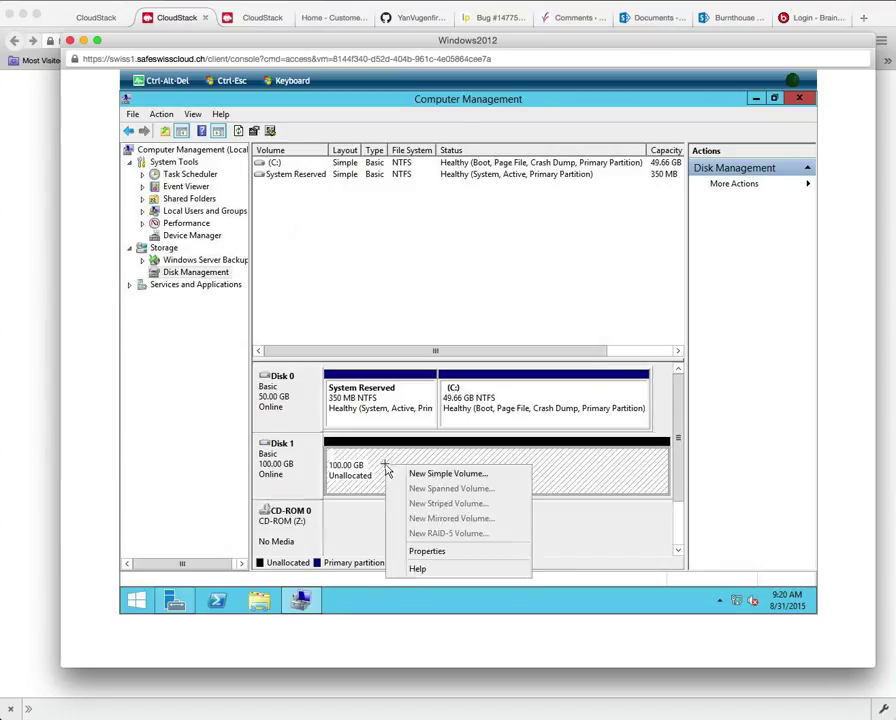
pyautogui.click(445, 475)
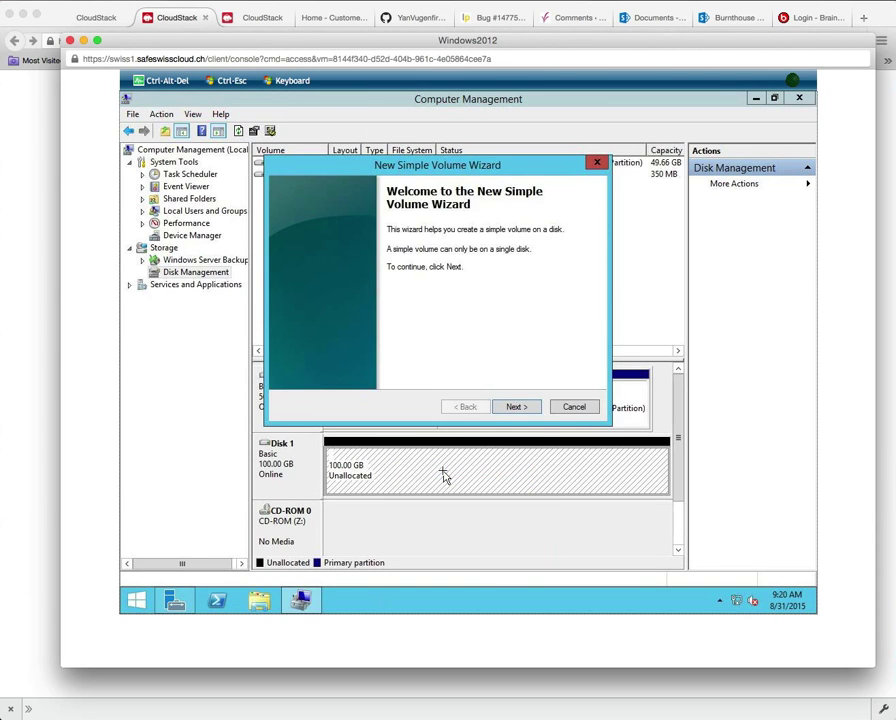
pyautogui.click(516, 407)
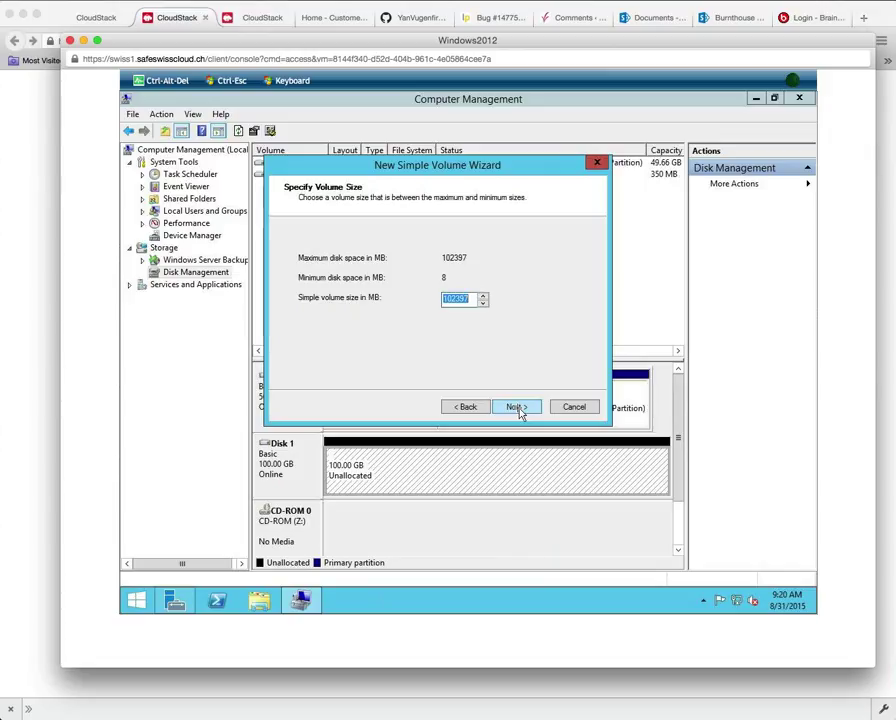
pyautogui.click(516, 407)
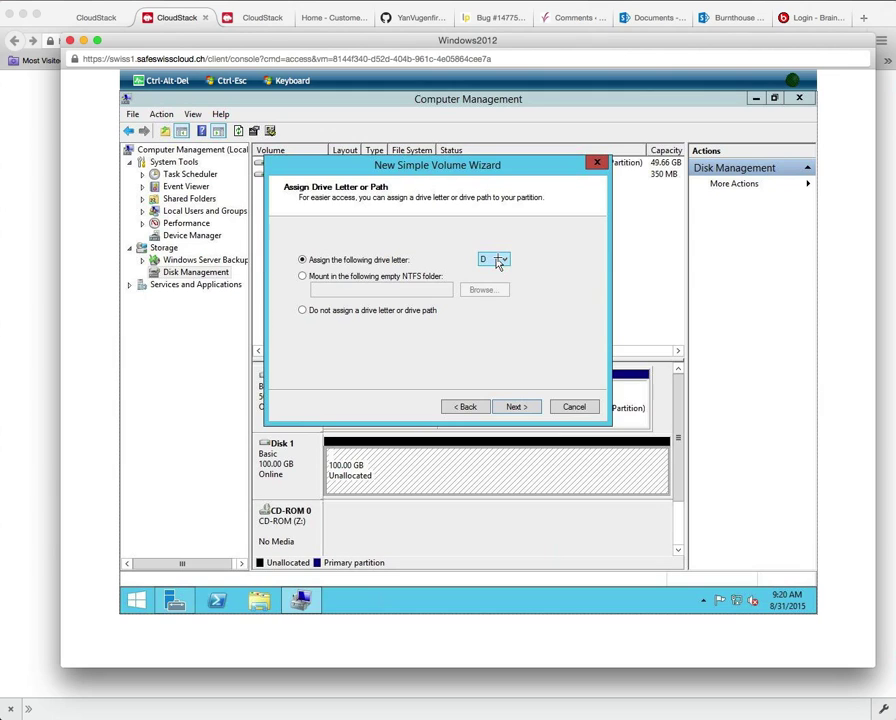
pyautogui.click(513, 408)
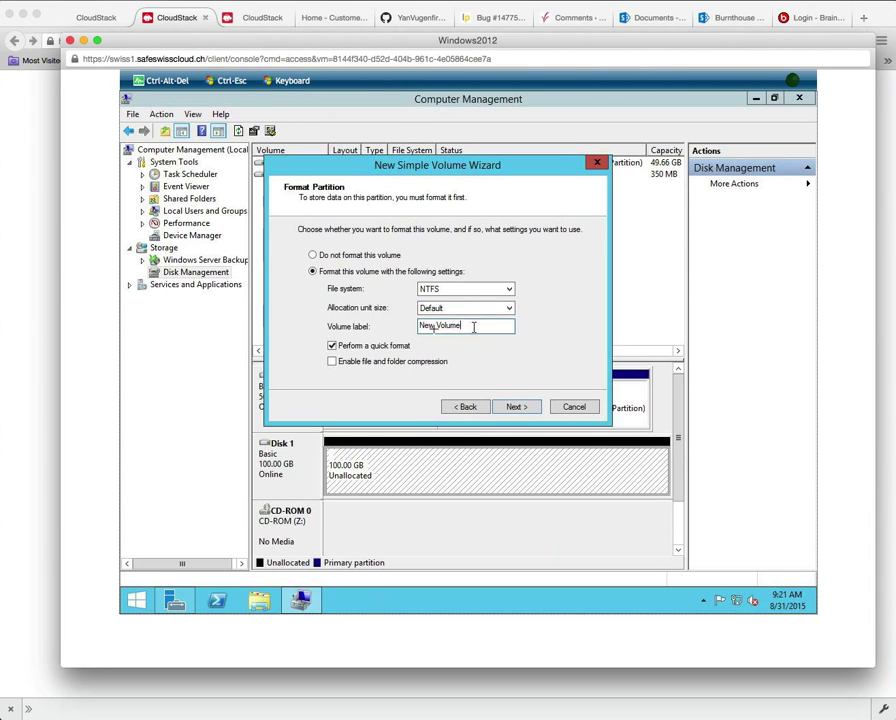
pyautogui.moveTo(473, 326); pyautogui.dragTo(422, 328)
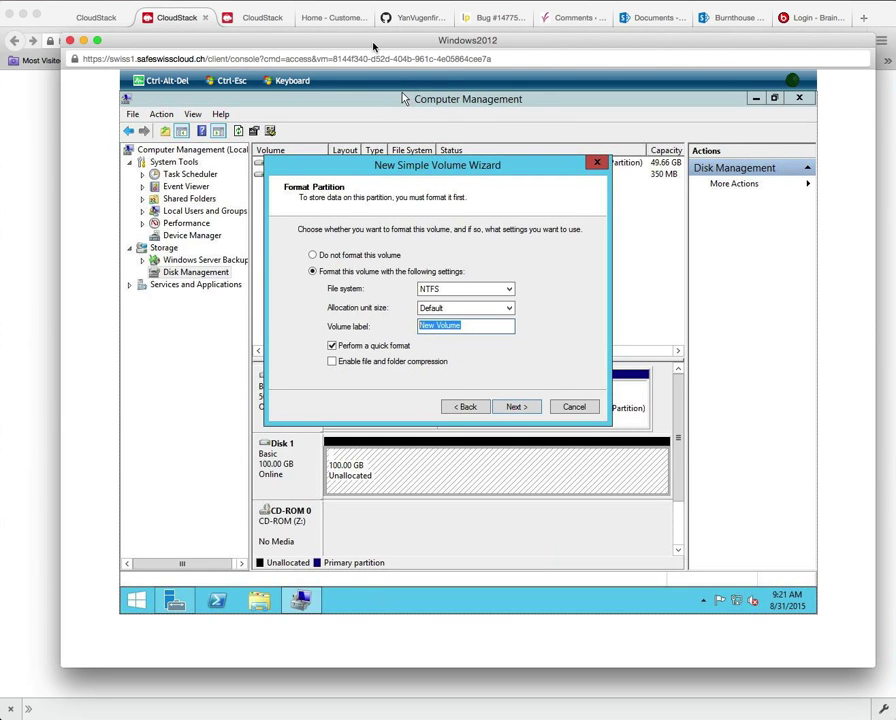
# - Move the console window aside and view the Windows2012 instance's volumes in CloudStack to look up the data volume's name
pyautogui.moveTo(372, 48); pyautogui.dragTo(369, 531)
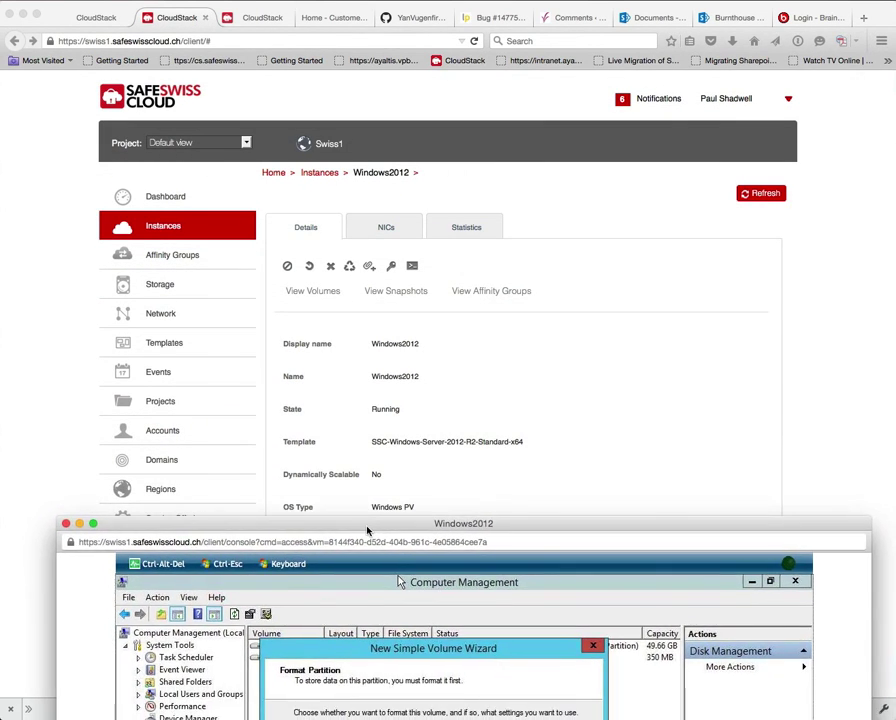
pyautogui.click(441, 342)
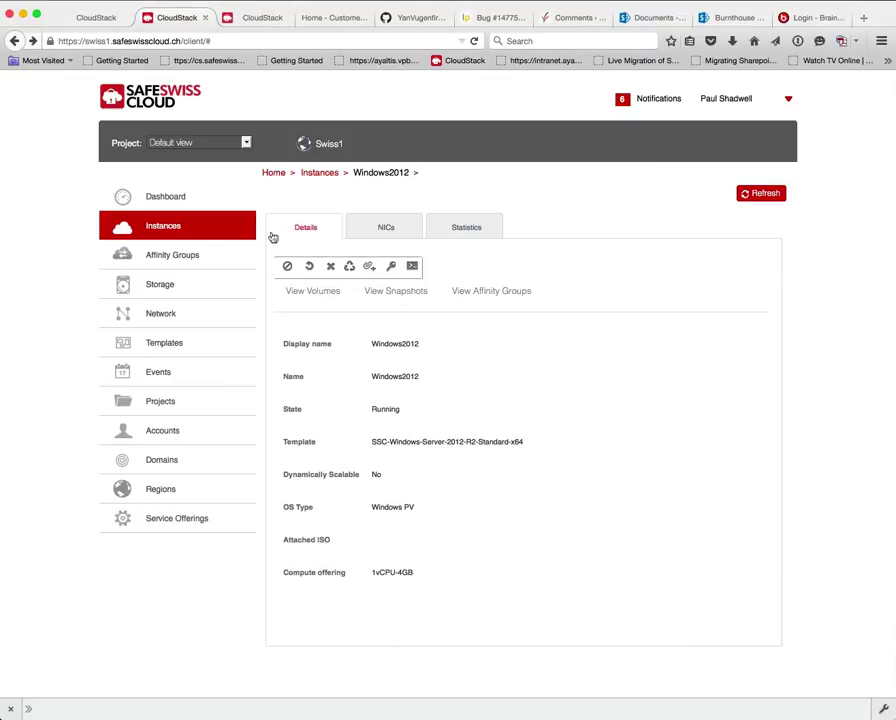
pyautogui.click(315, 292)
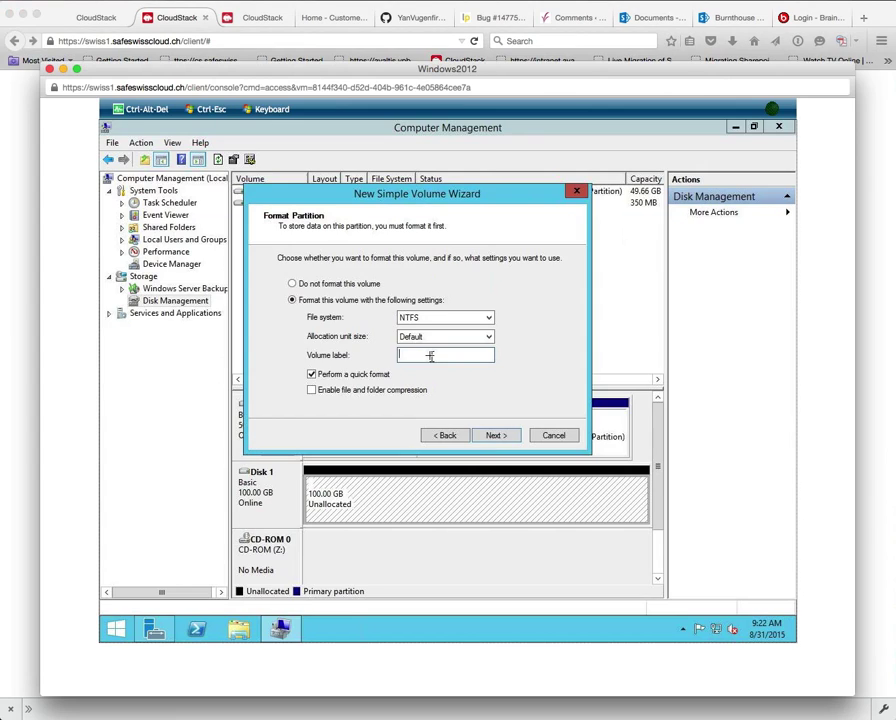
# - Label the new volume DATA-512-D, keep NTFS with quick format and complete the volume creation
pyautogui.write('DATA-512-D')
pyautogui.moveTo(428, 76)
pyautogui.mouseDown()
pyautogui.moveTo(396, 485)
pyautogui.moveTo(413, 338)
pyautogui.moveTo(415, 98)
pyautogui.moveTo(417, 114)
pyautogui.moveTo(431, 58)
pyautogui.mouseUp()
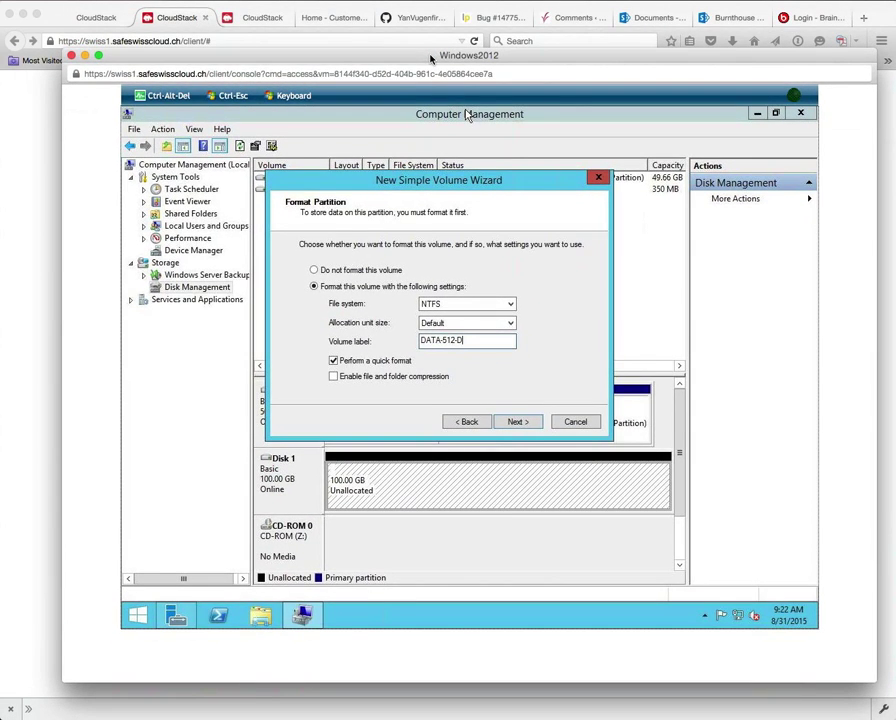
pyautogui.click(515, 421)
pyautogui.click(518, 422)
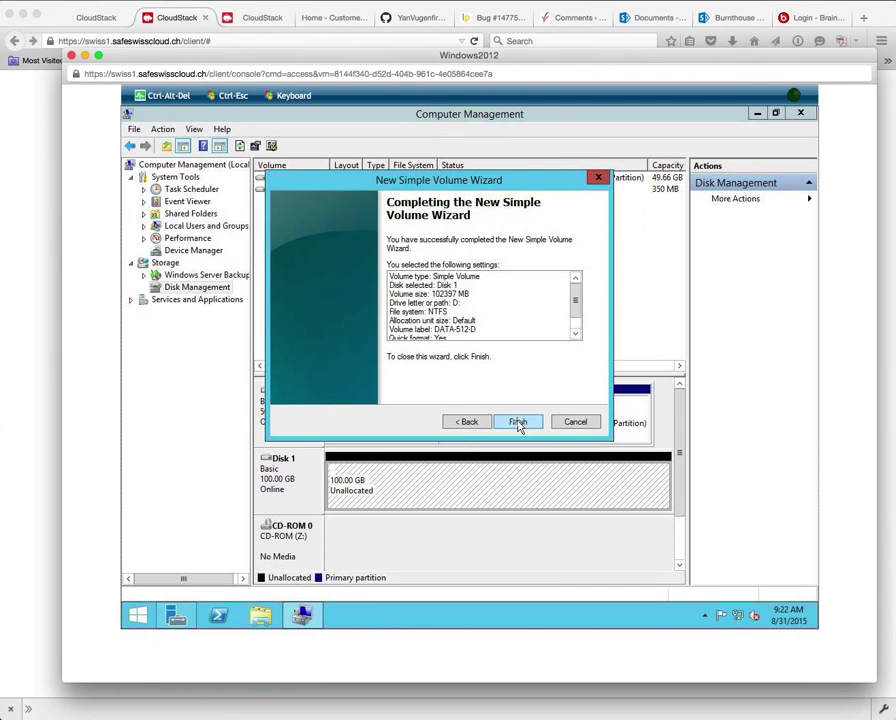
pyautogui.click(518, 422)
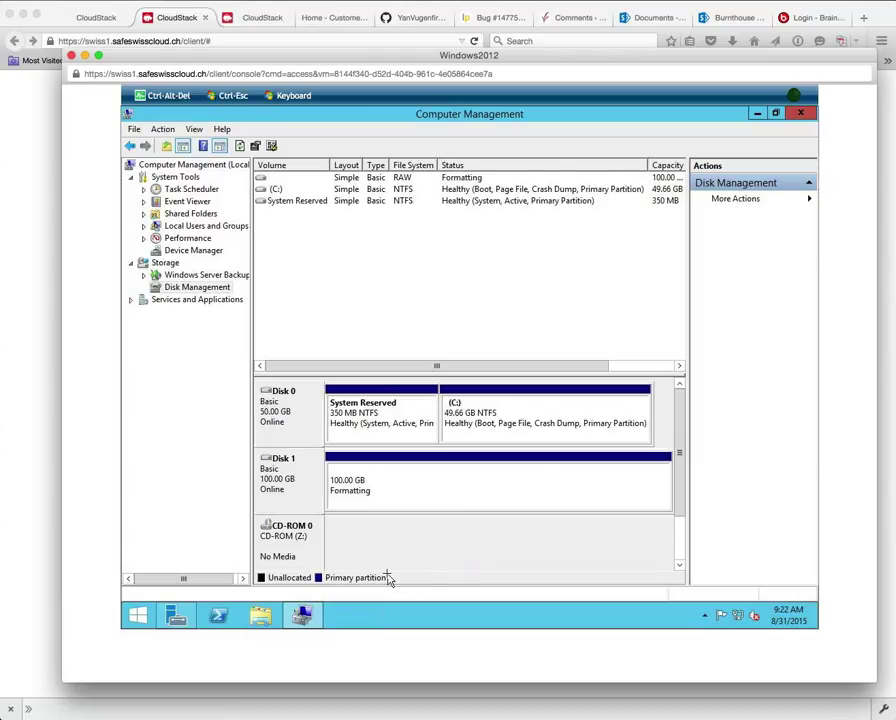
# - Open File Explorer in Windows Server and go into the DATA-512-D (D:) drive
pyautogui.click(260, 616)
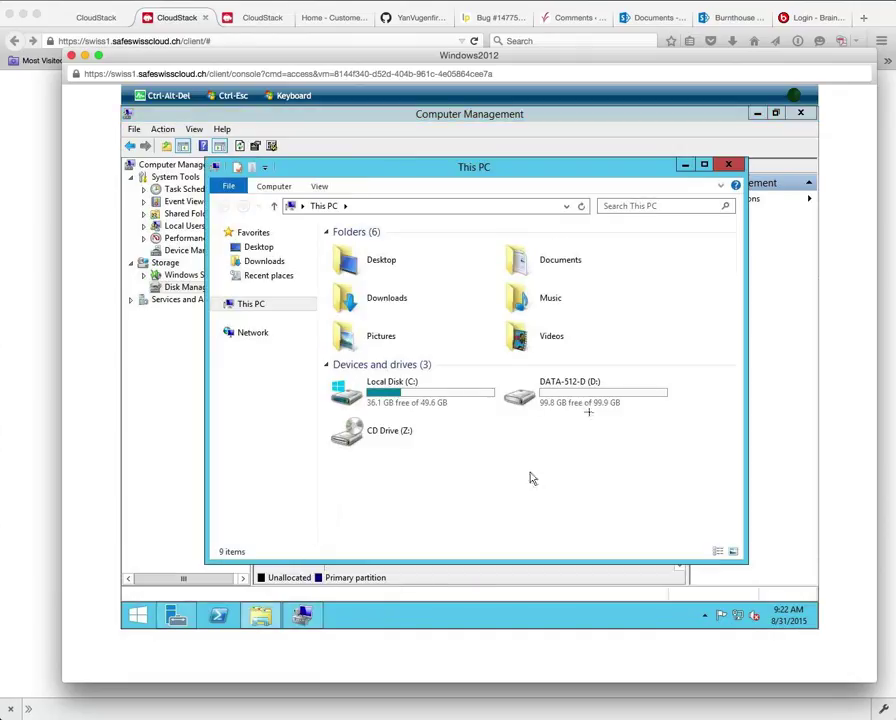
pyautogui.click(588, 398)
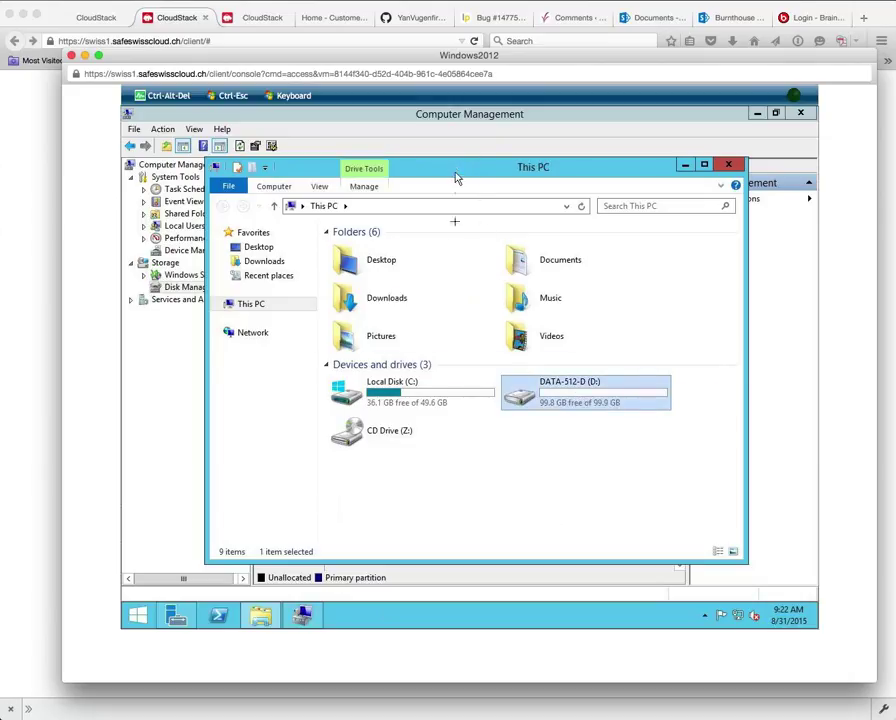
pyautogui.moveTo(458, 178)
pyautogui.mouseDown()
pyautogui.moveTo(461, 327)
pyautogui.moveTo(427, 477)
pyautogui.moveTo(425, 540)
pyautogui.moveTo(461, 178)
pyautogui.mouseUp()
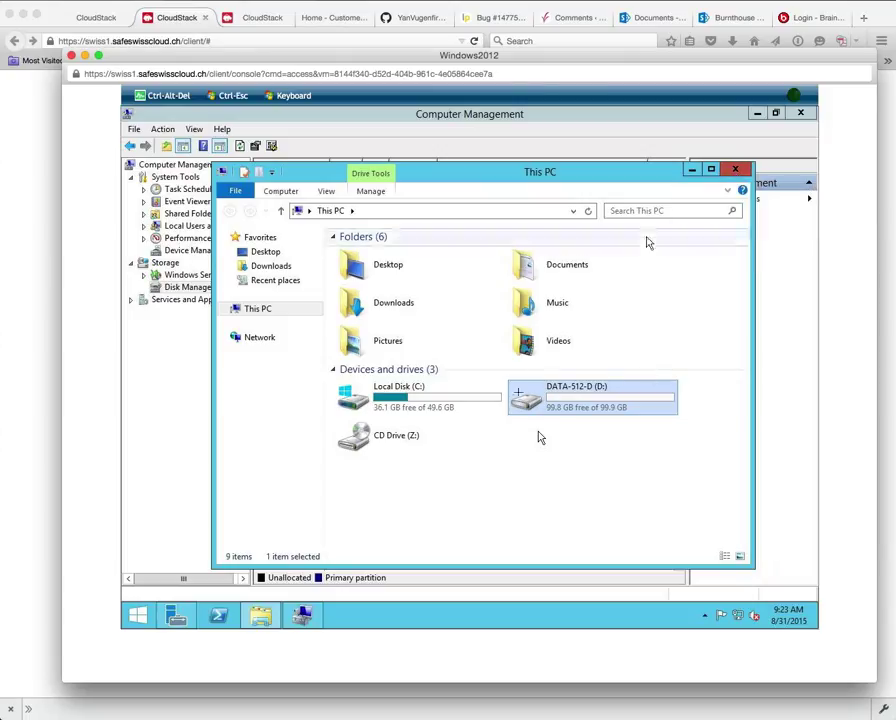
pyautogui.doubleClick(530, 400)
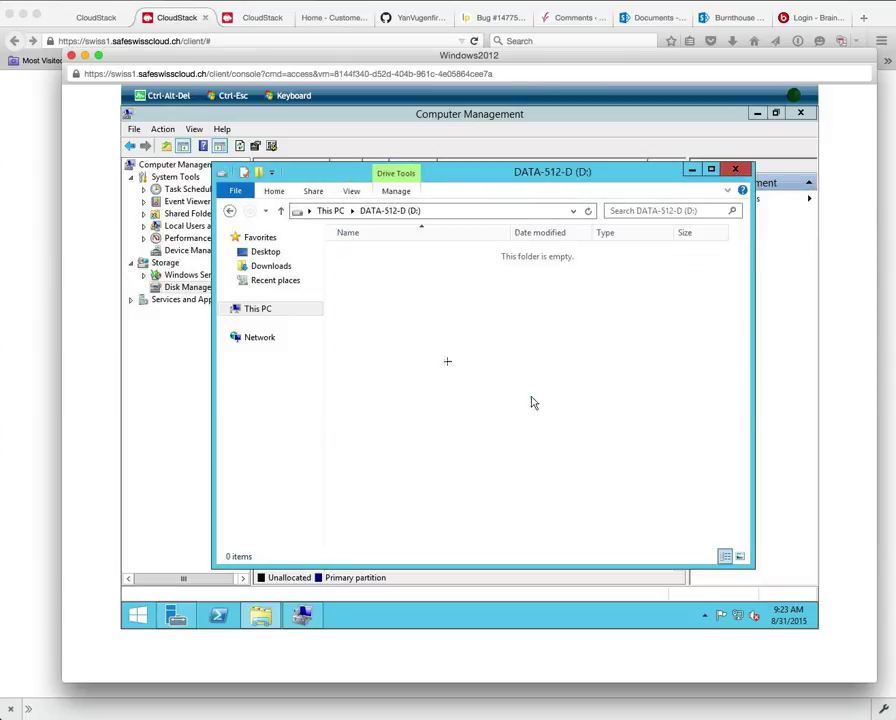
# - Create a folder named Test on the DATA-512-D (D:) drive and close the File Explorer window
pyautogui.rightClick(434, 358)
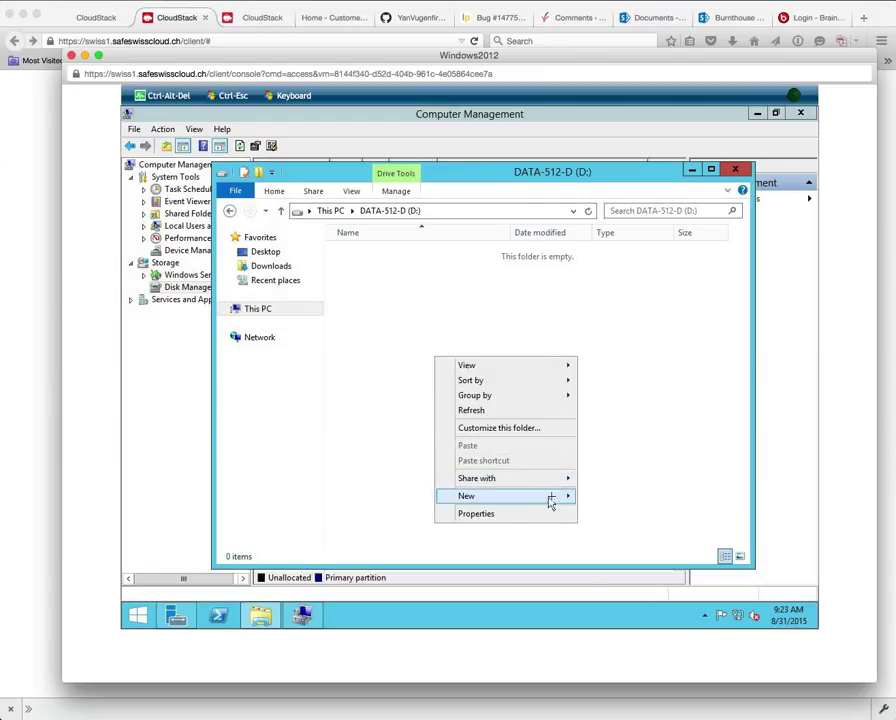
pyautogui.moveTo(553, 500)
pyautogui.click(610, 497)
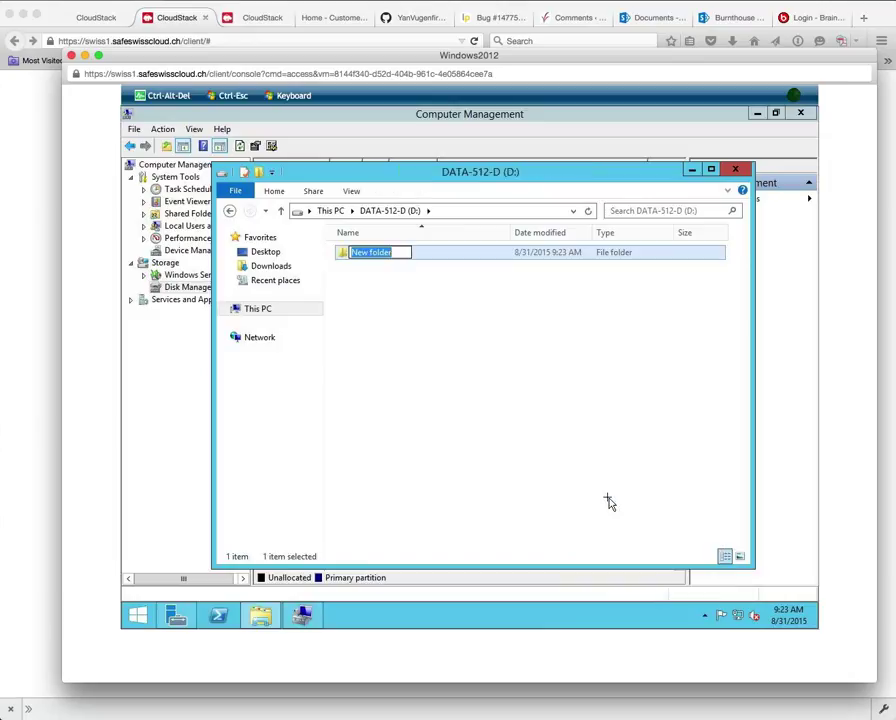
pyautogui.write('Tets')
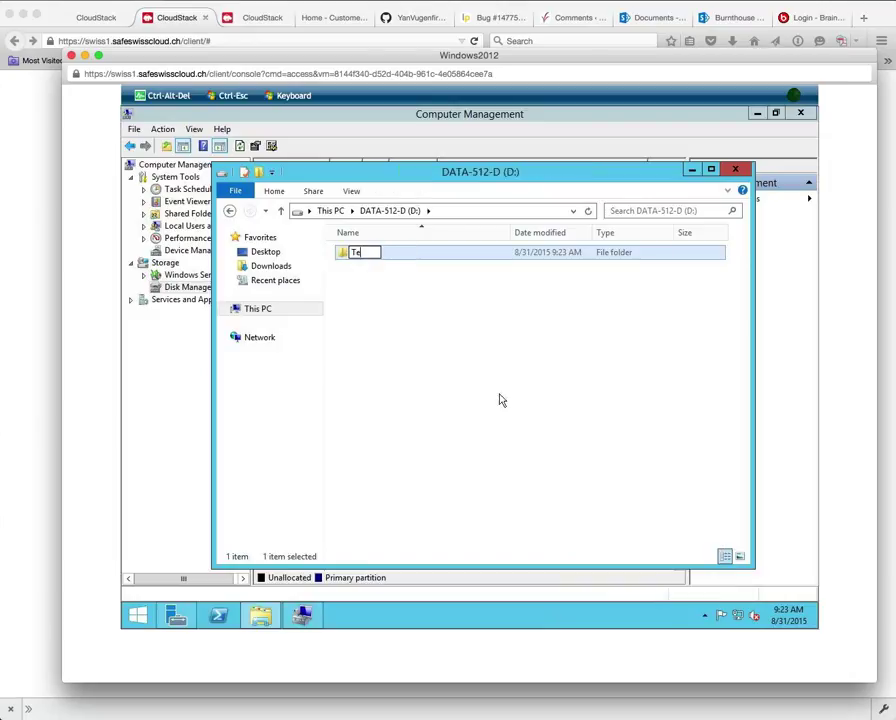
pyautogui.press('BackSpace')
pyautogui.press('BackSpace')
pyautogui.write('st')
pyautogui.press('Return')
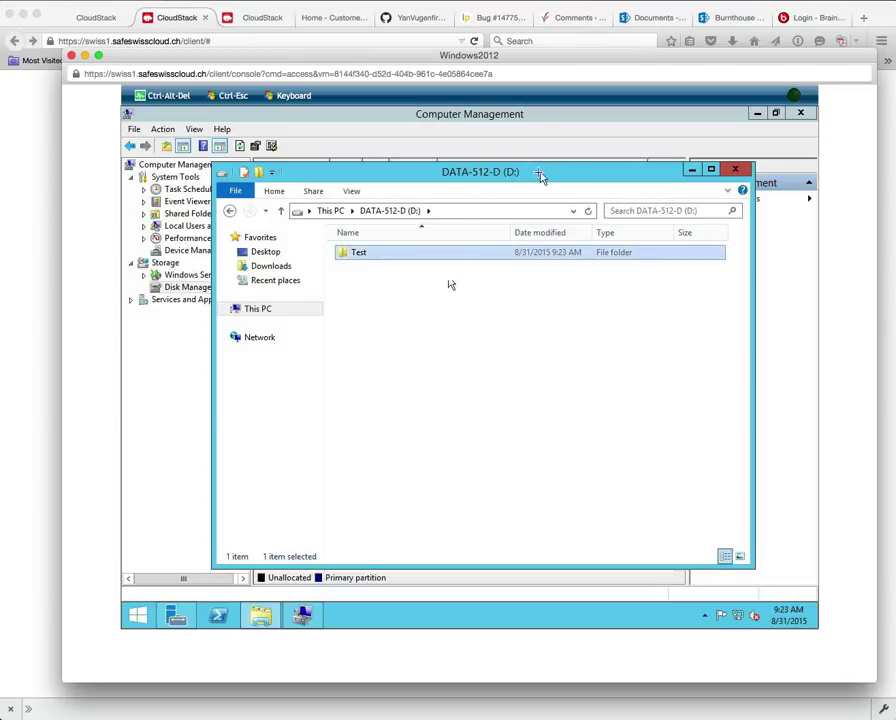
pyautogui.click(735, 169)
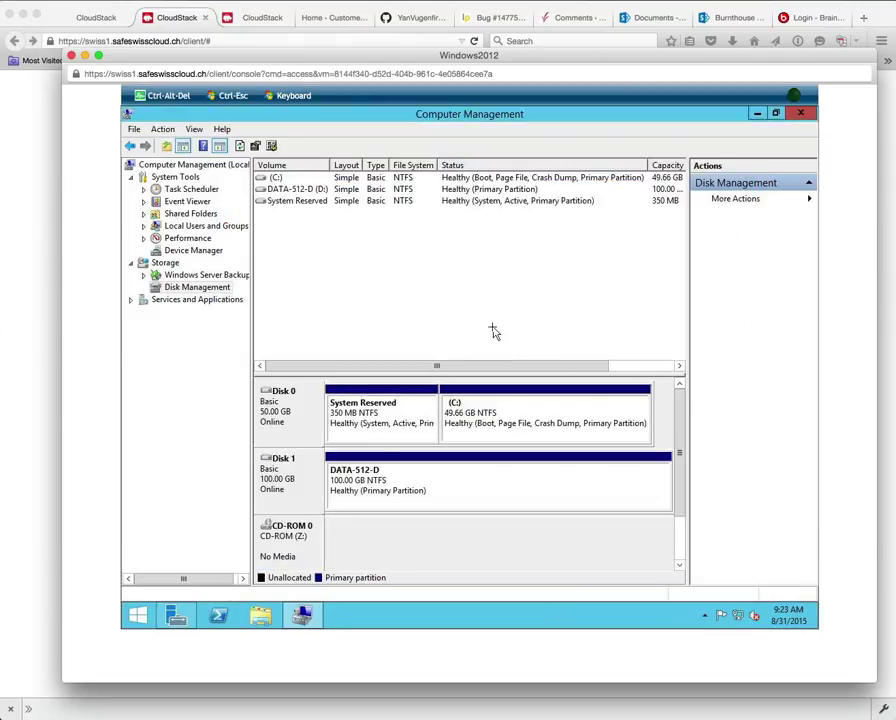